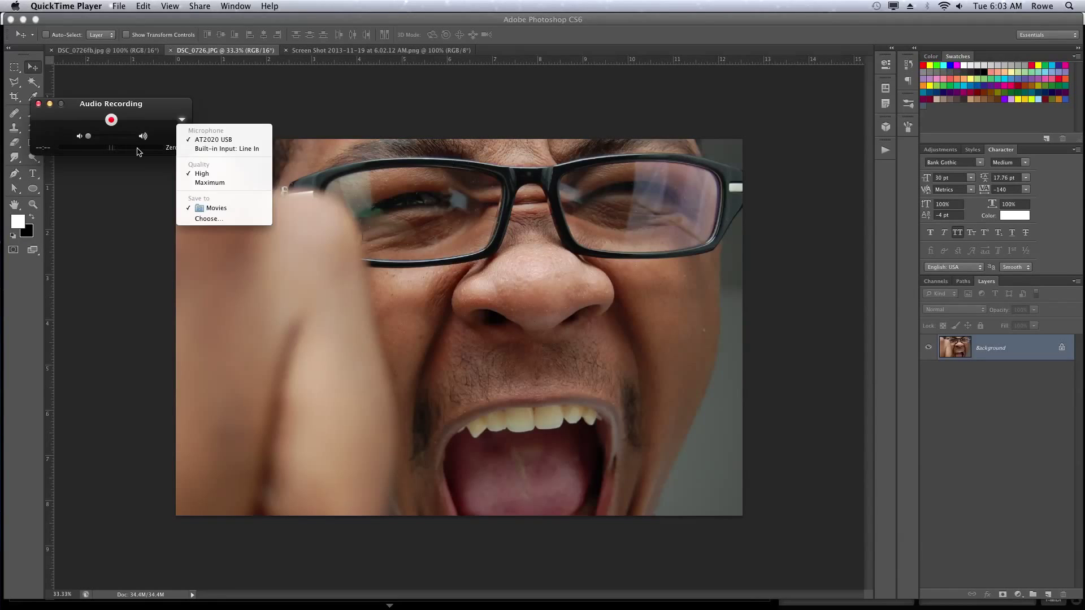
Step: Start the QuickTime audio recording and minimize its window to the Dock
left_click(104, 122)
left_click(111, 120)
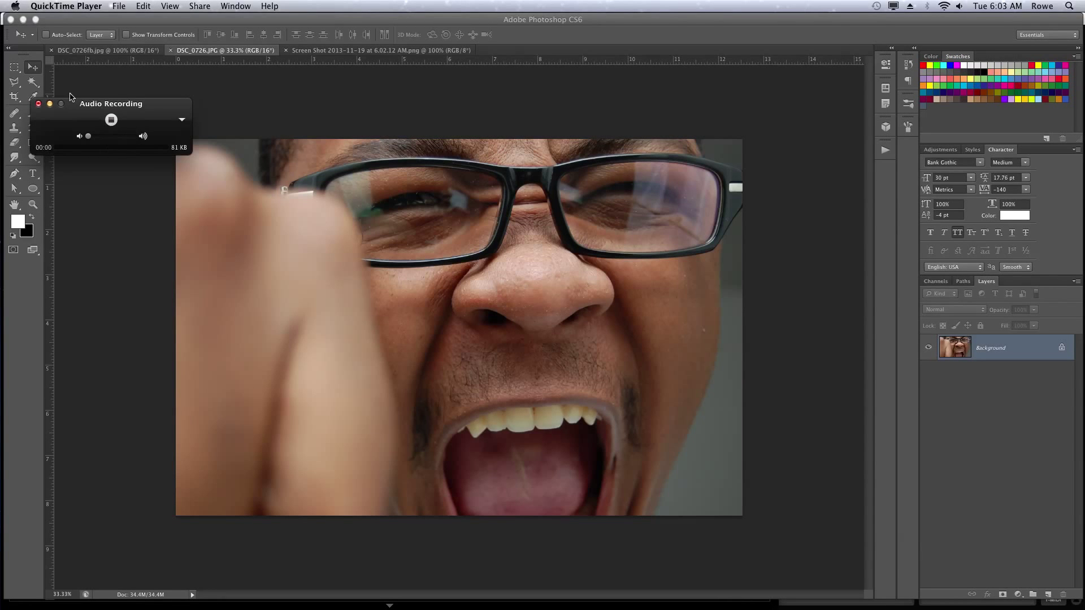
left_click(50, 104)
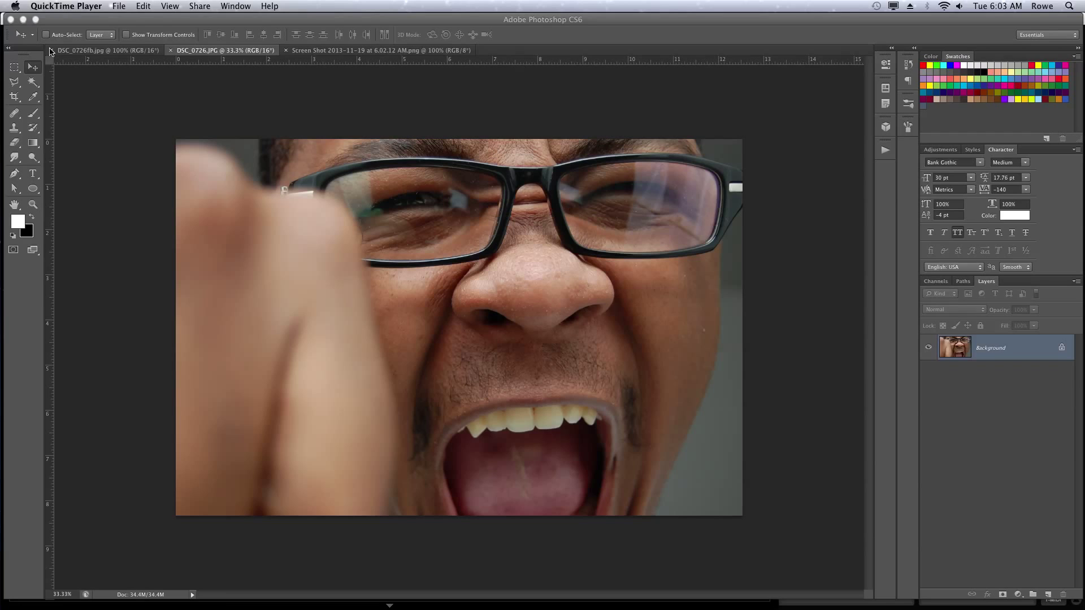
left_click(98, 55)
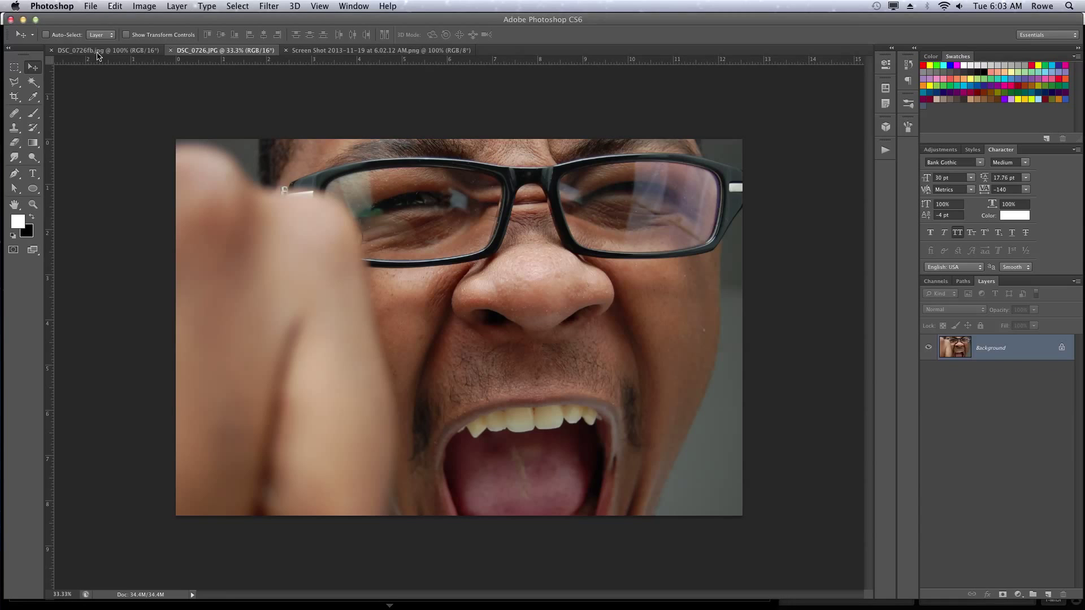
left_click(97, 52)
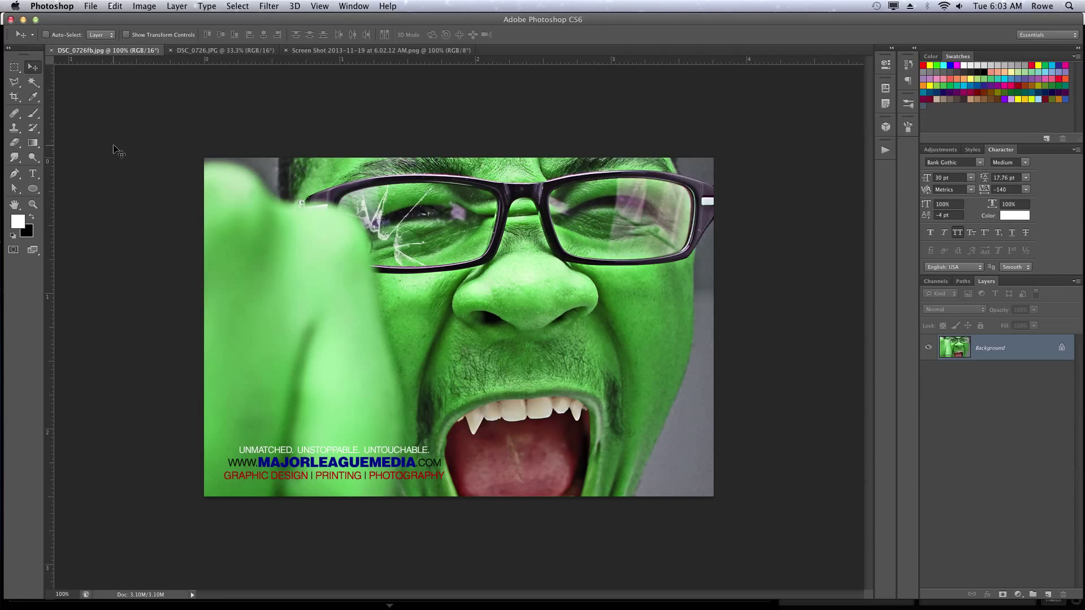
left_click(242, 52)
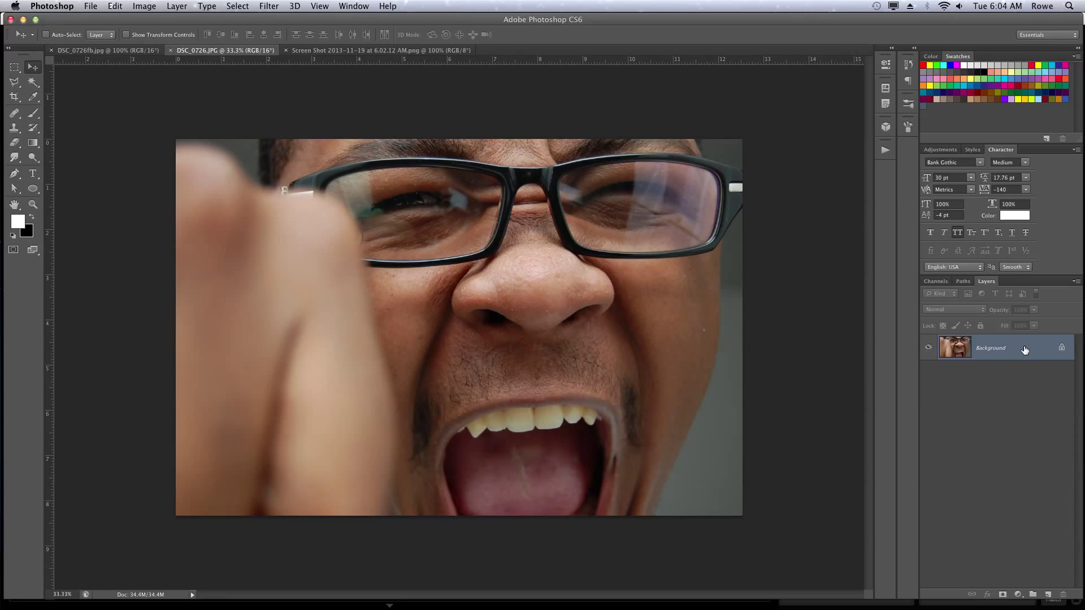
Step: Duplicate the Background layer into a Background copy layer and keep the copy selected
left_click_drag(1025, 350, 1050, 595)
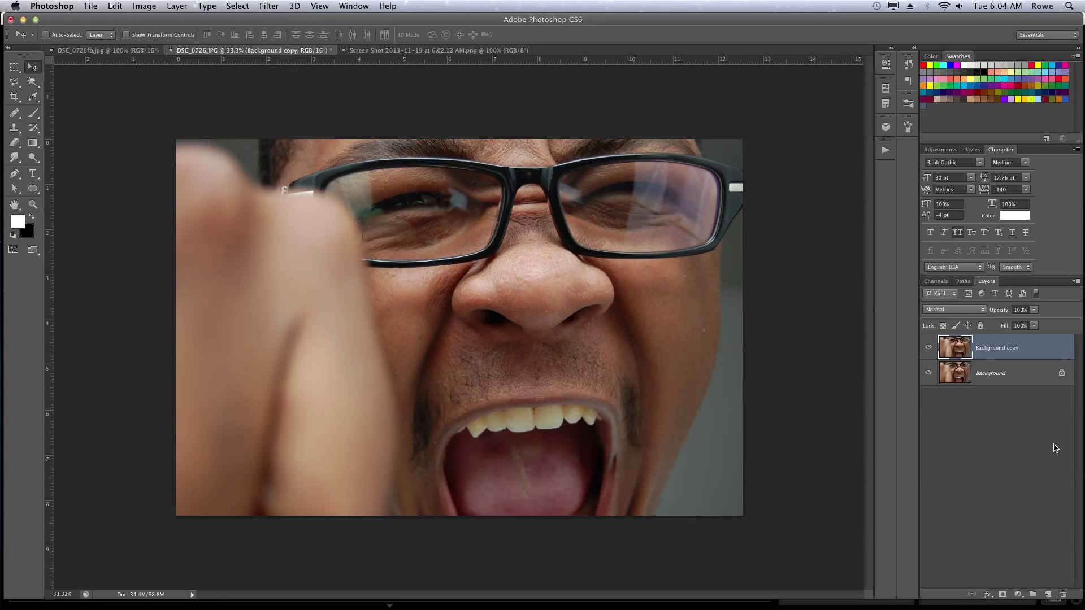
left_click(1022, 373)
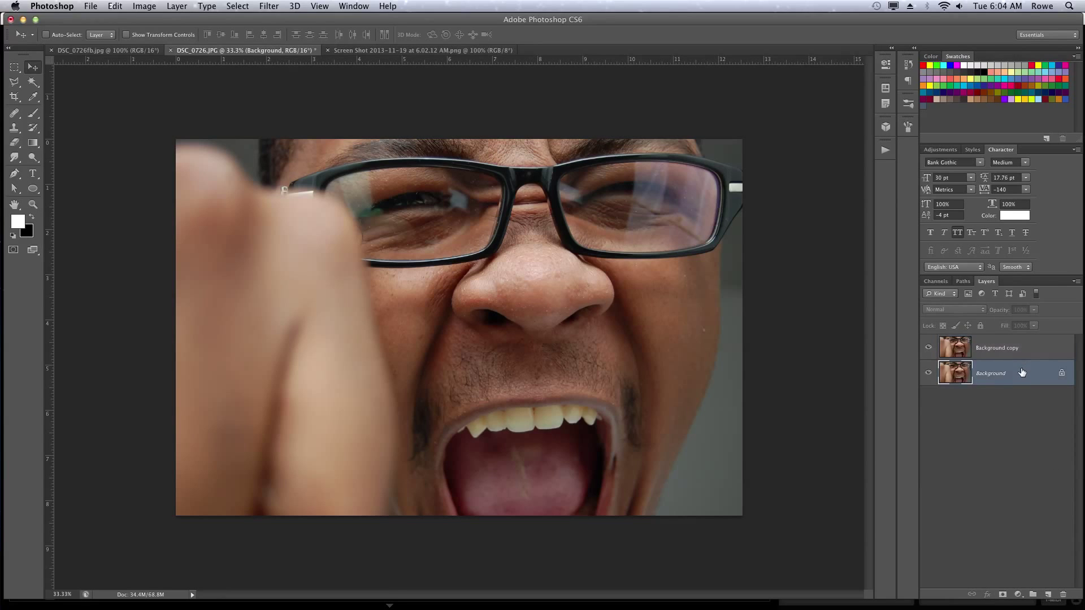
left_click_drag(1022, 372, 1052, 593)
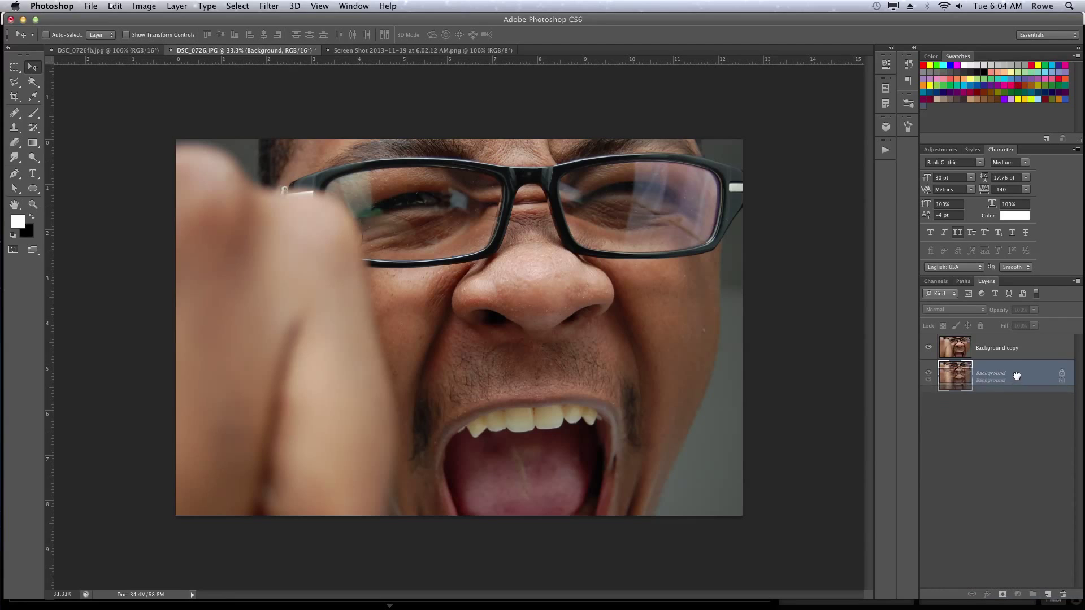
left_click(1009, 349)
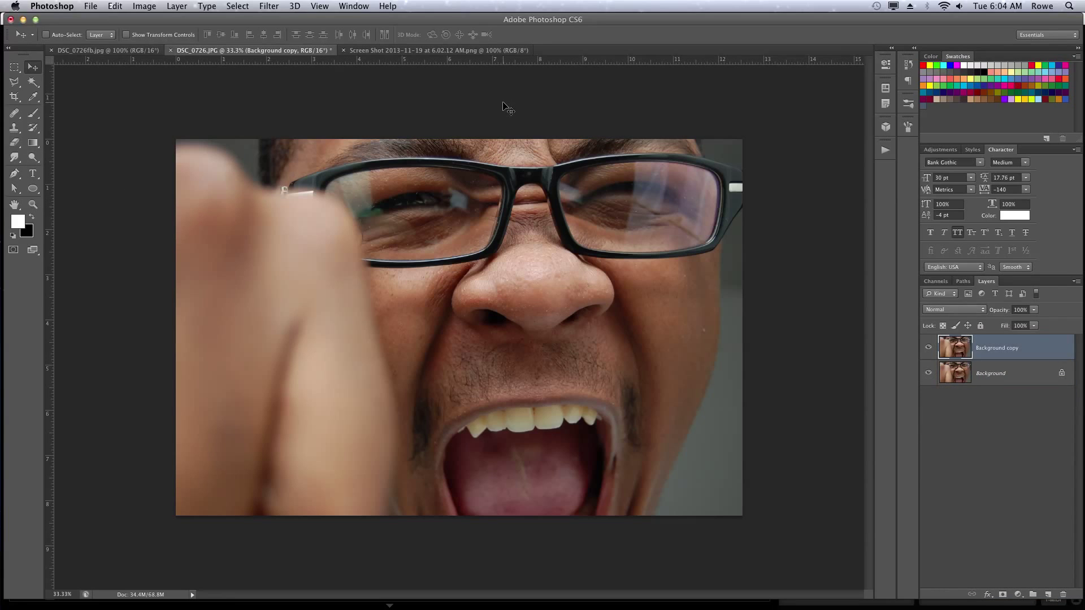
left_click(151, 6)
mouse_move(148, 42)
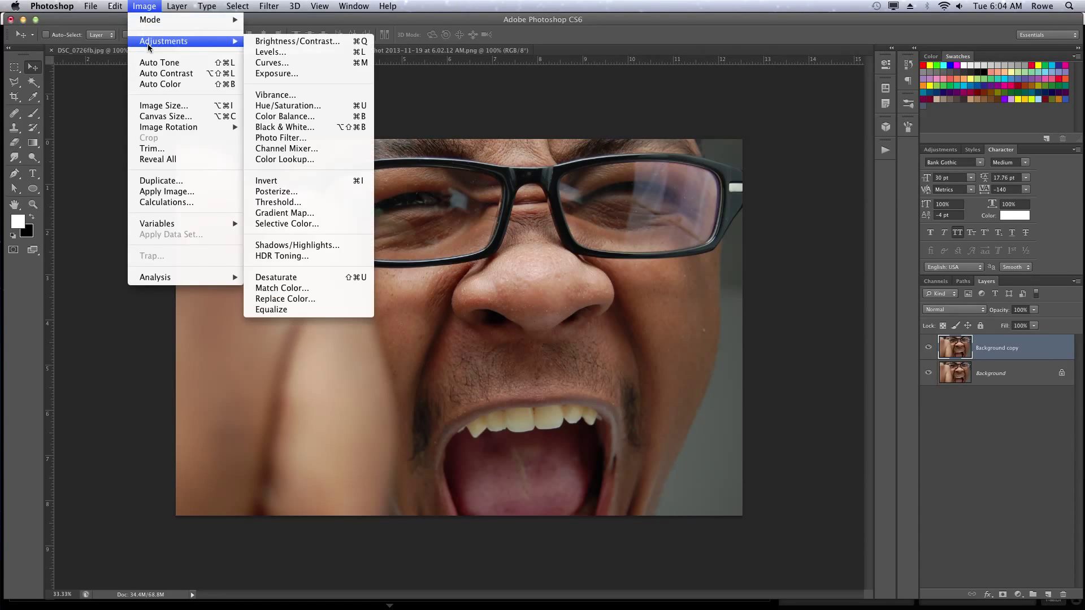
Step: Apply Hue/Saturation to Background copy with Hue +67 and Saturation +11 on all colours
left_click(278, 107)
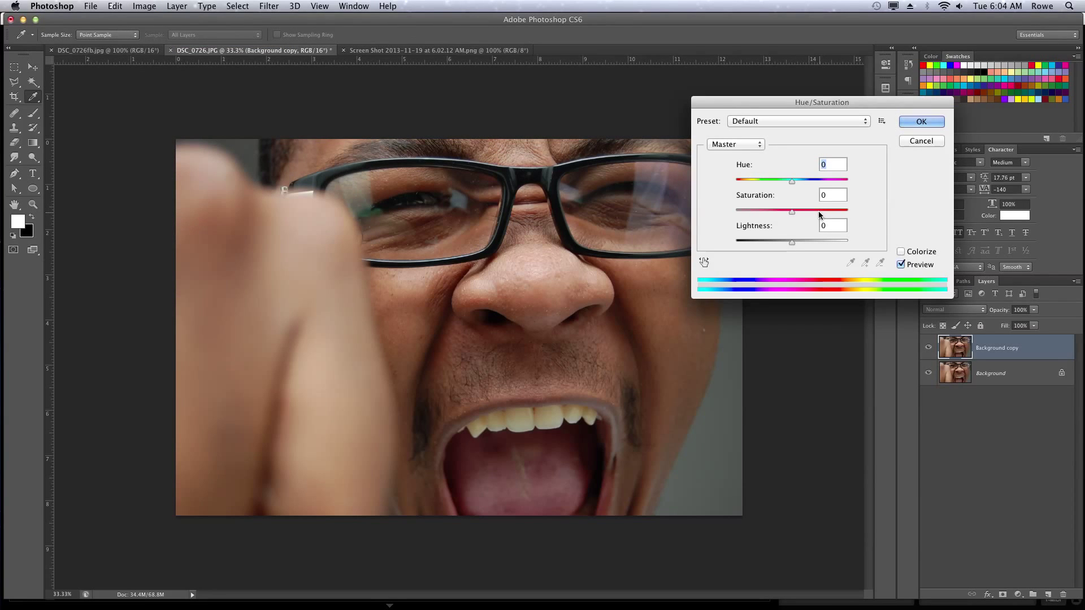
left_click(758, 145)
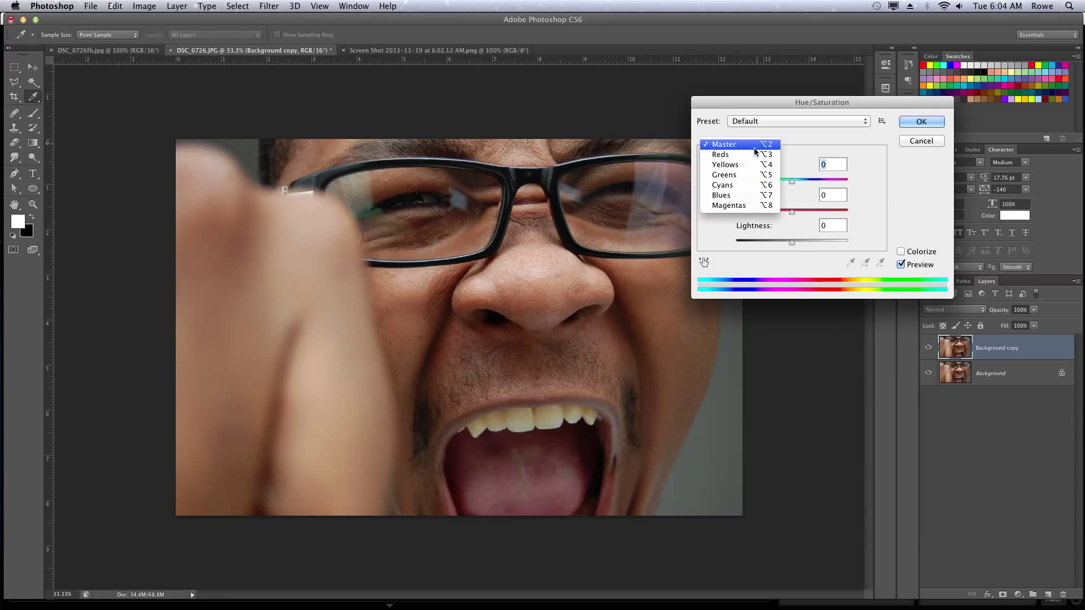
left_click(818, 135)
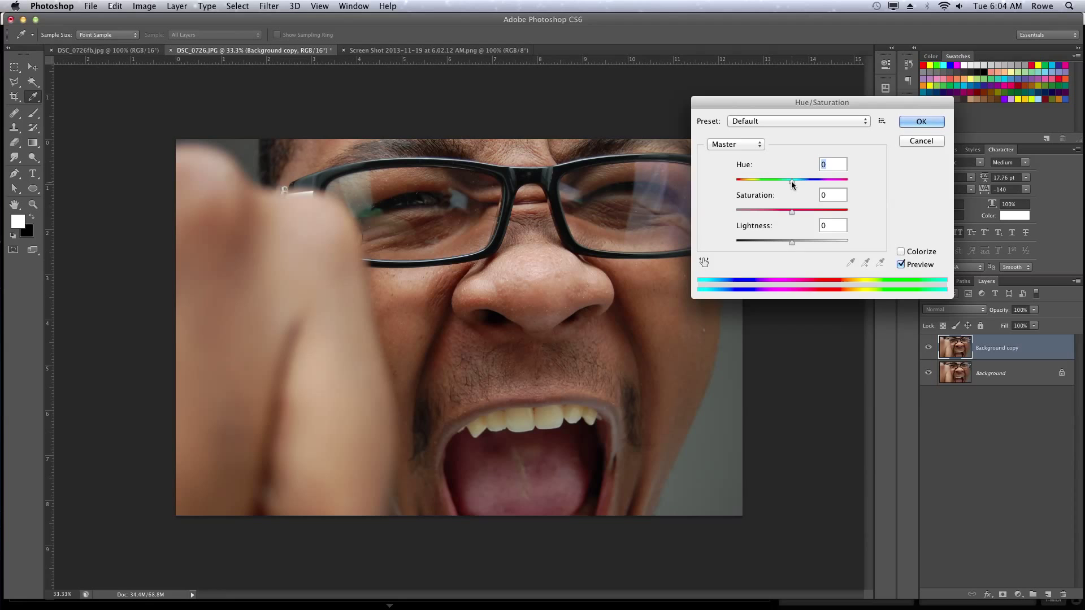
left_click_drag(792, 181, 821, 187)
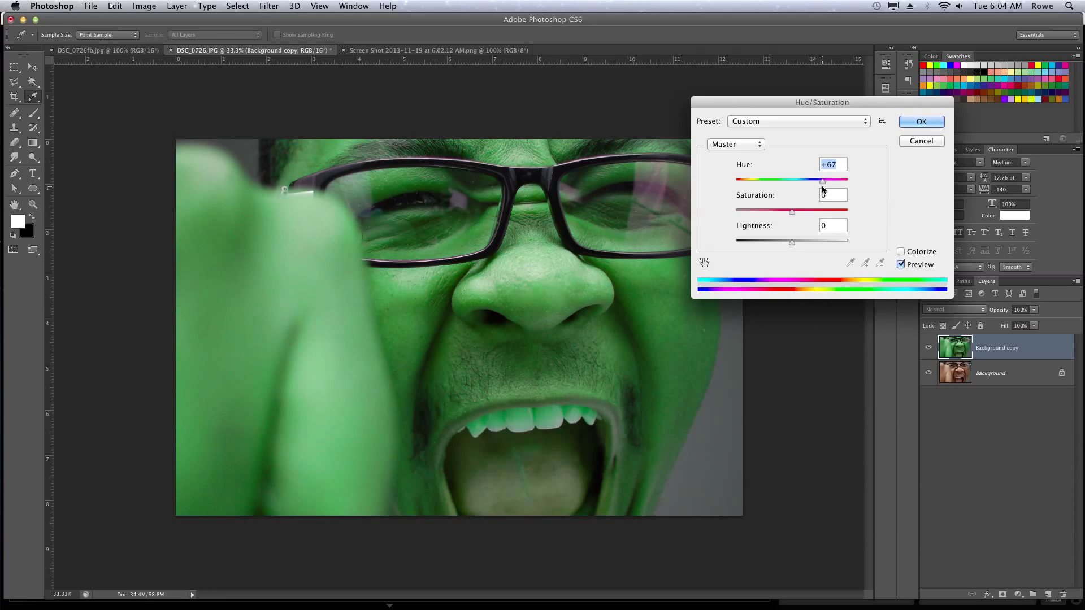
left_click_drag(795, 214, 799, 213)
left_click(919, 122)
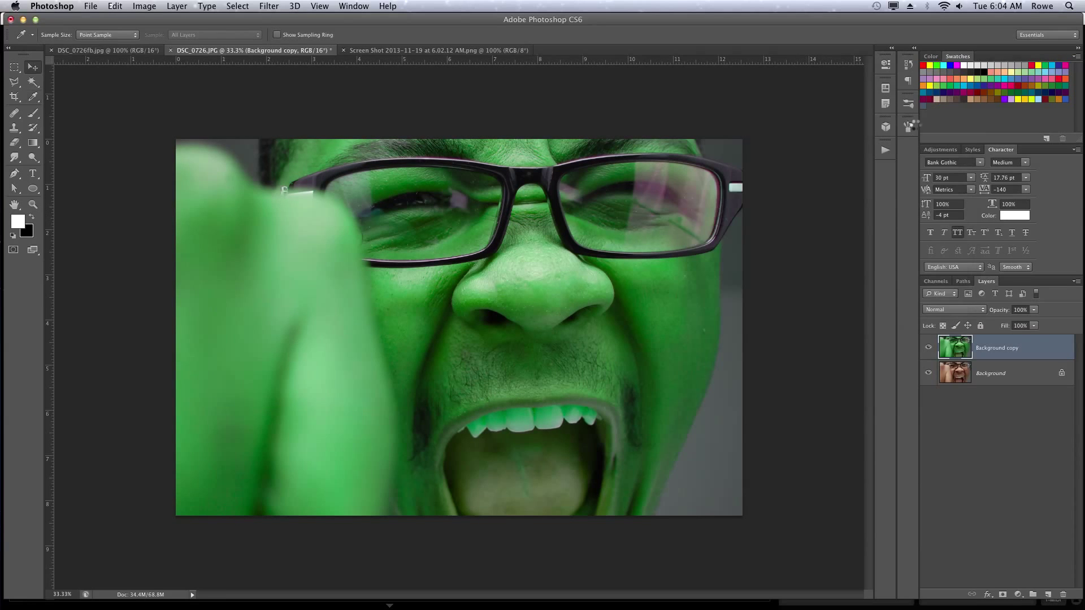
Step: Apply Brightness/Contrast with Contrast 35 to the green Background copy layer
key("v")
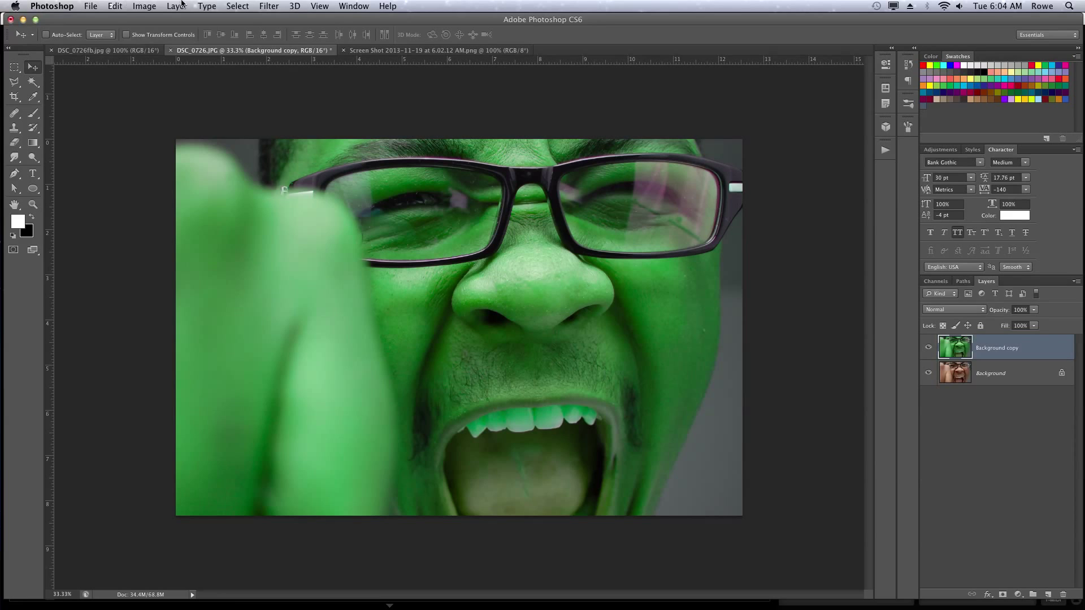
left_click(144, 6)
mouse_move(158, 42)
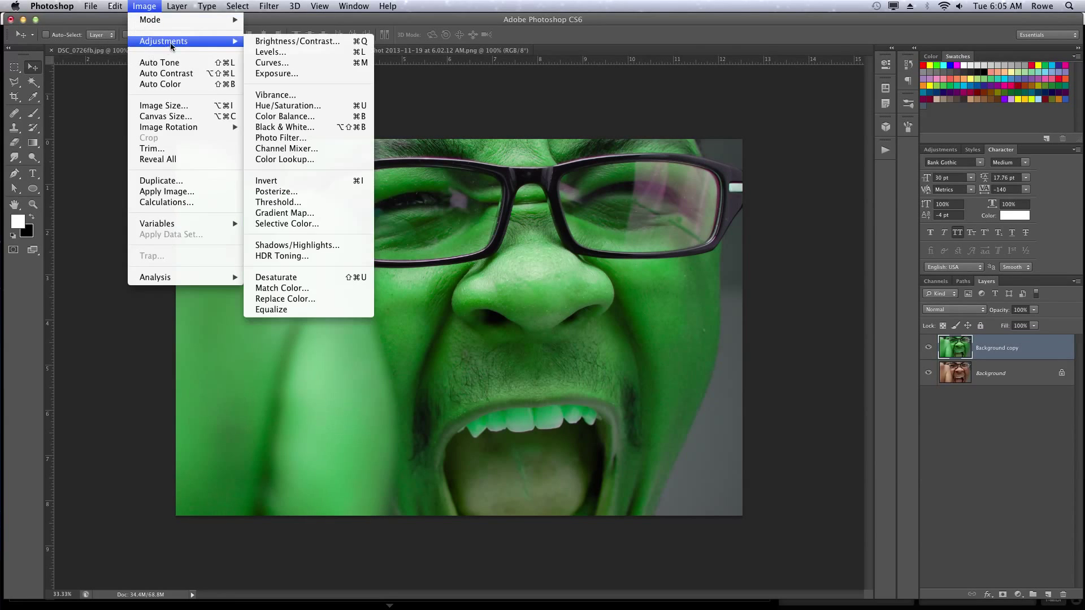
left_click(308, 42)
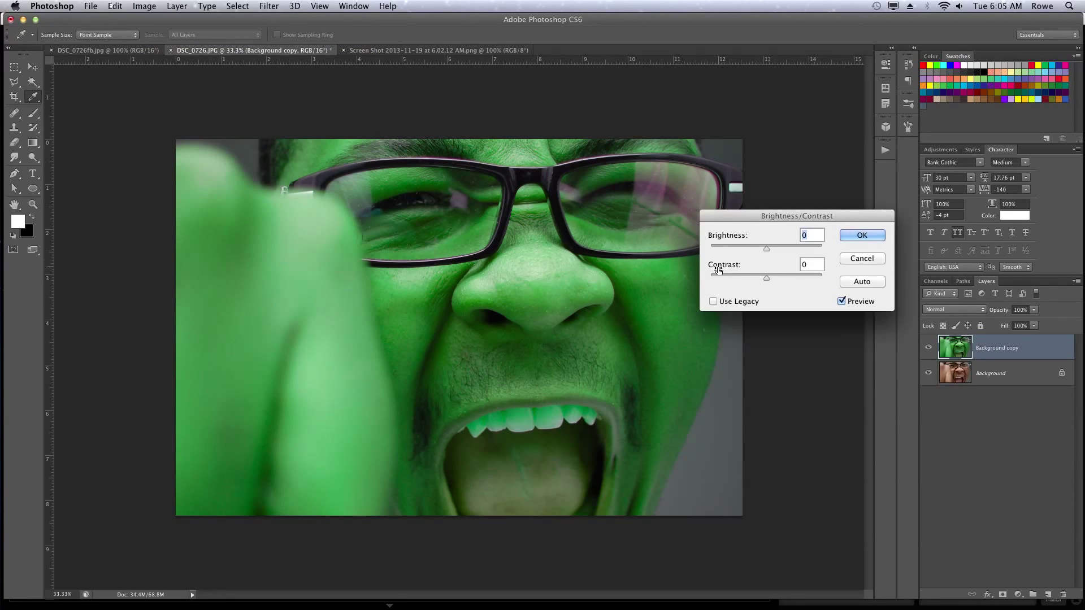
left_click_drag(718, 270, 738, 269)
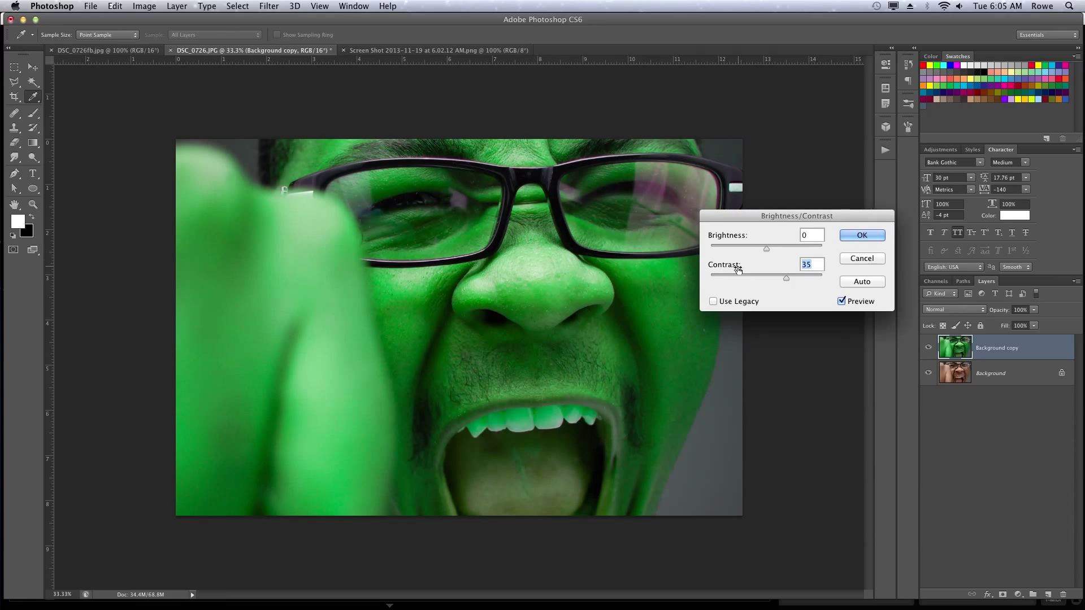
left_click(865, 239)
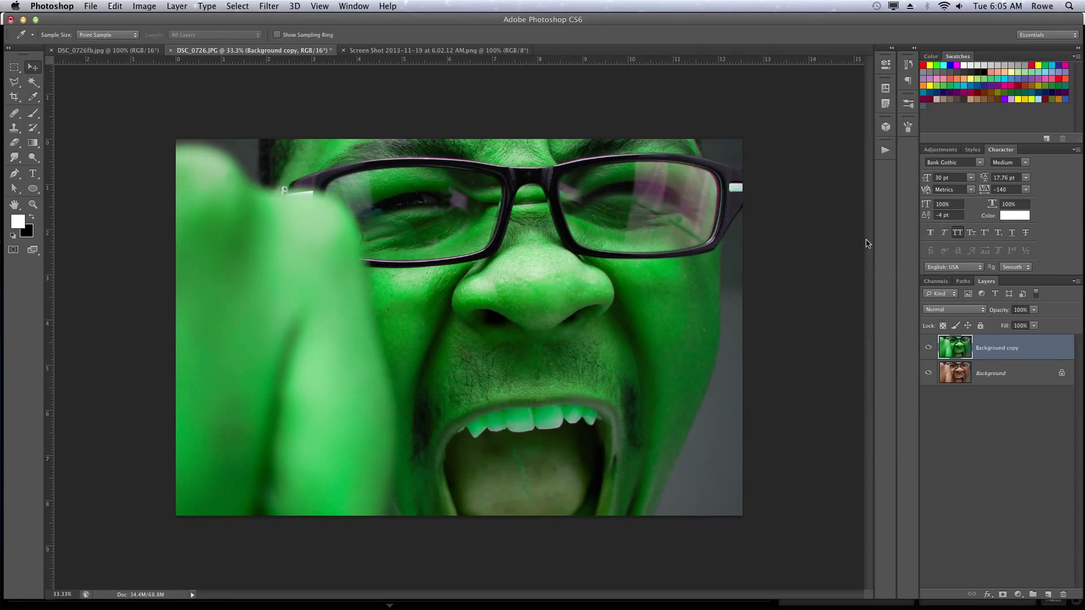
key("v")
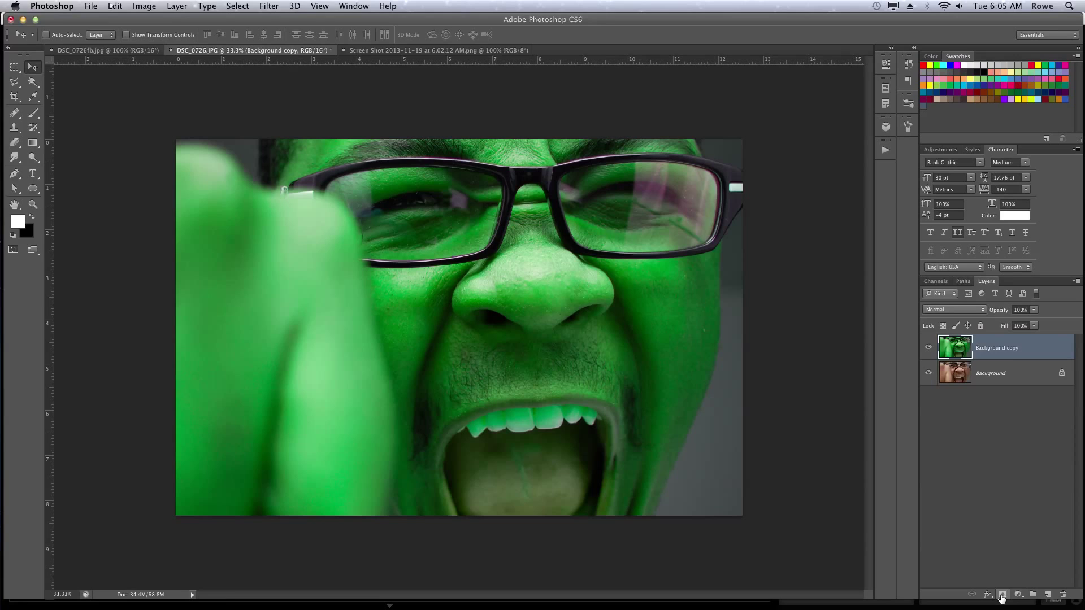
Step: Add a layer mask to Background copy, zoom to 100% on the mouth, and set Pen to Path mode
left_click(1002, 595)
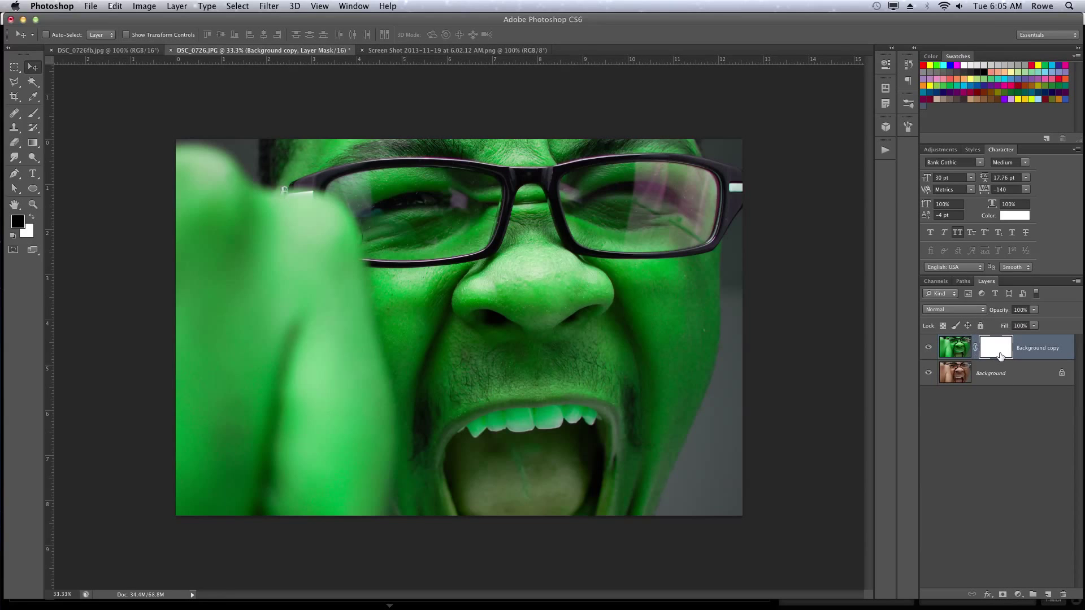
left_click(33, 114)
left_click(15, 173)
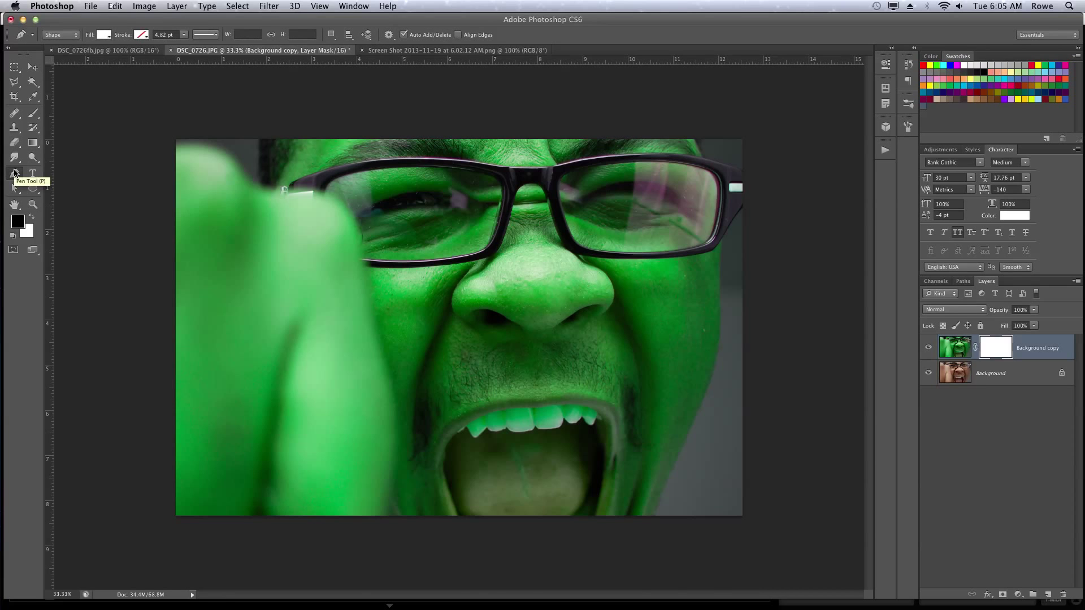
key("super+equal")
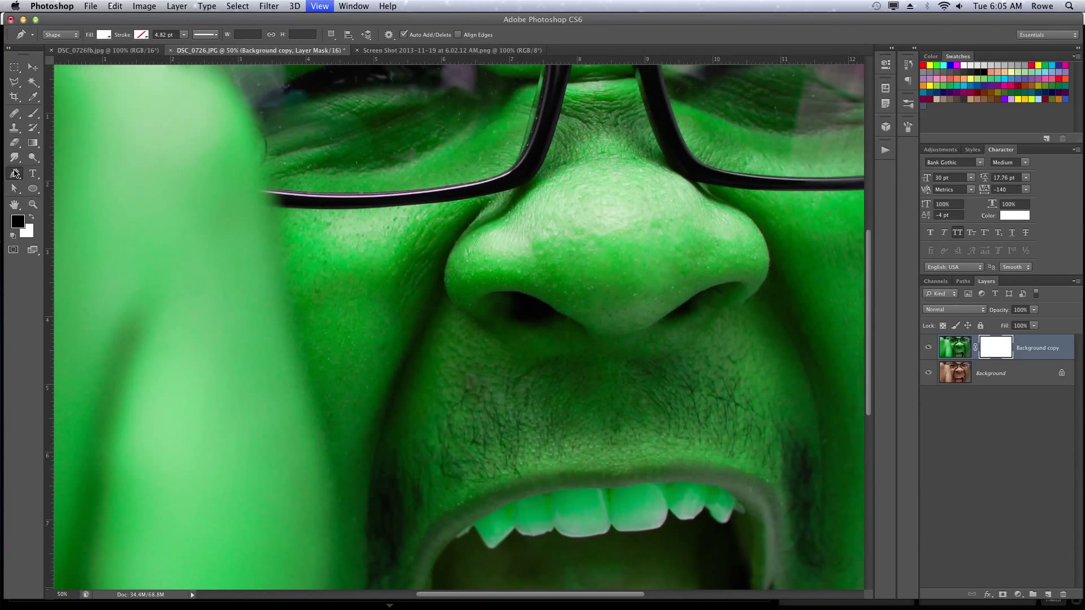
key("super+equal")
key("super+equal")
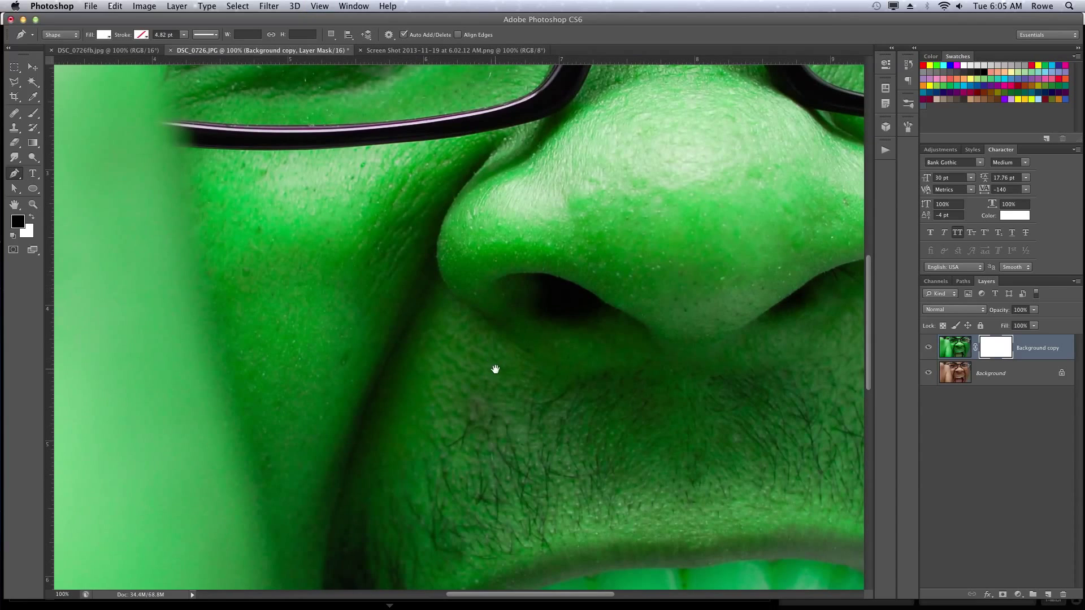
left_click_drag(495, 369, 396, 136)
left_click_drag(501, 389, 430, 170)
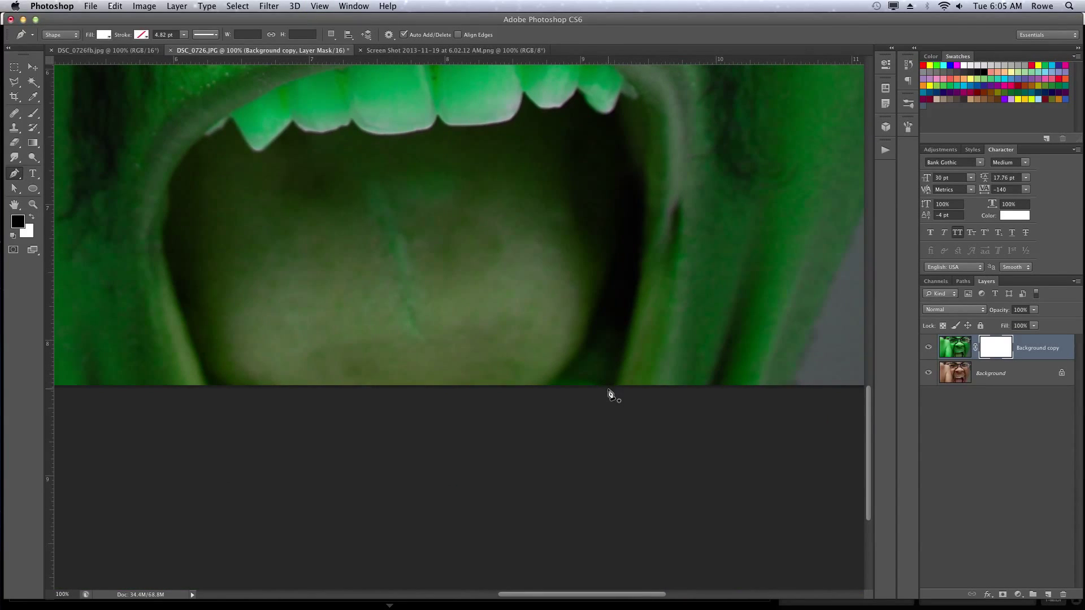
left_click(74, 34)
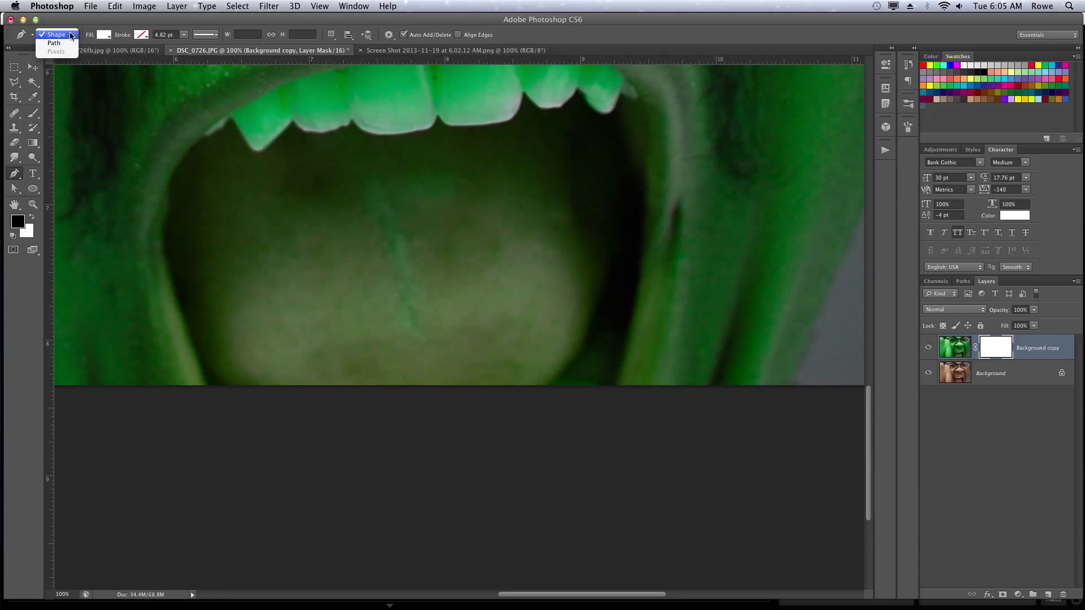
left_click(68, 43)
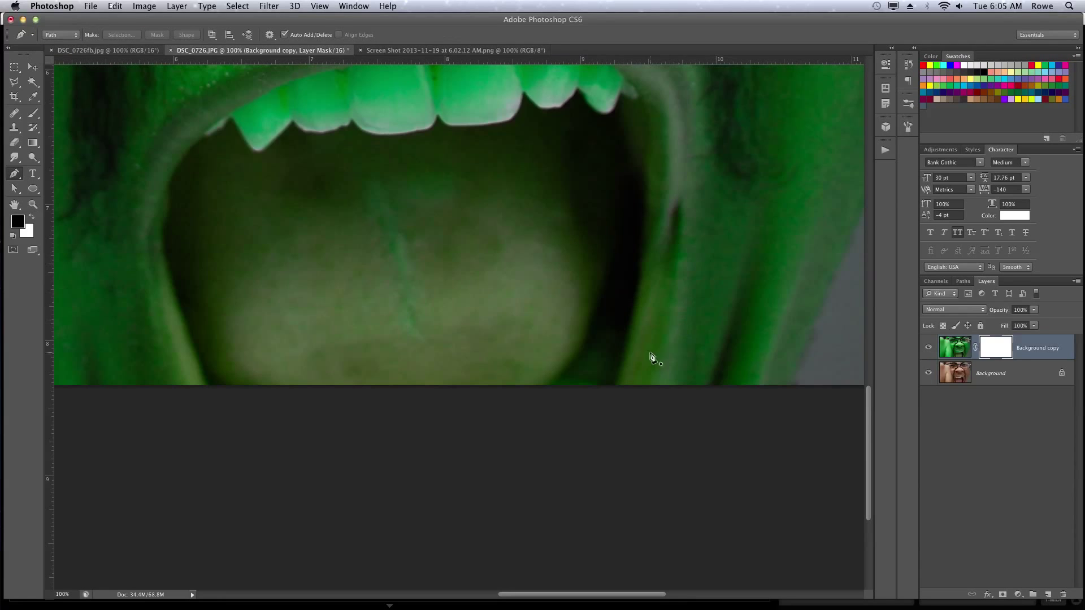
Step: Trace a closed pen path from the mouth's lower right, along the upper lip, down the left side and back
left_click(614, 395)
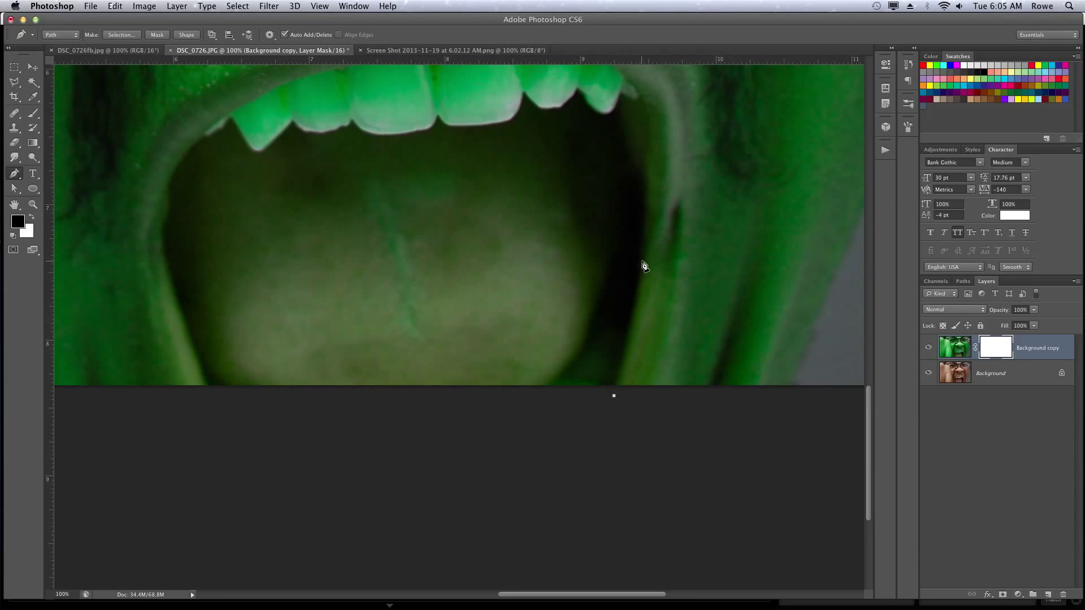
left_click_drag(643, 257, 645, 238)
scroll(644, 226, "up", 3)
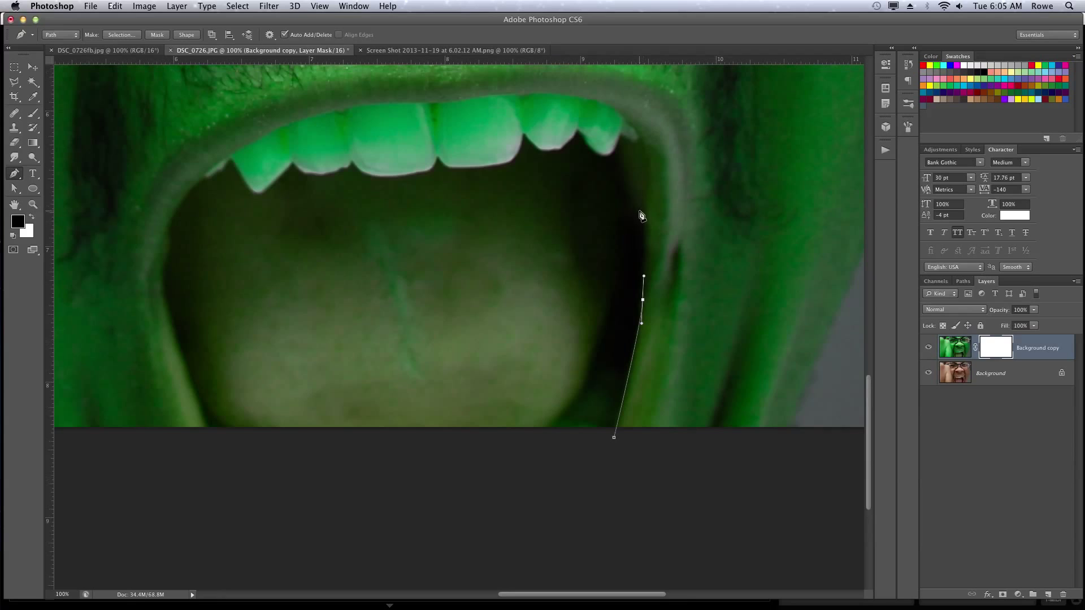
left_click_drag(646, 159, 641, 141)
left_click_drag(612, 106, 516, 94)
left_click(350, 105)
left_click_drag(276, 130, 243, 146)
left_click_drag(200, 180, 169, 326)
scroll(176, 336, "down", 3)
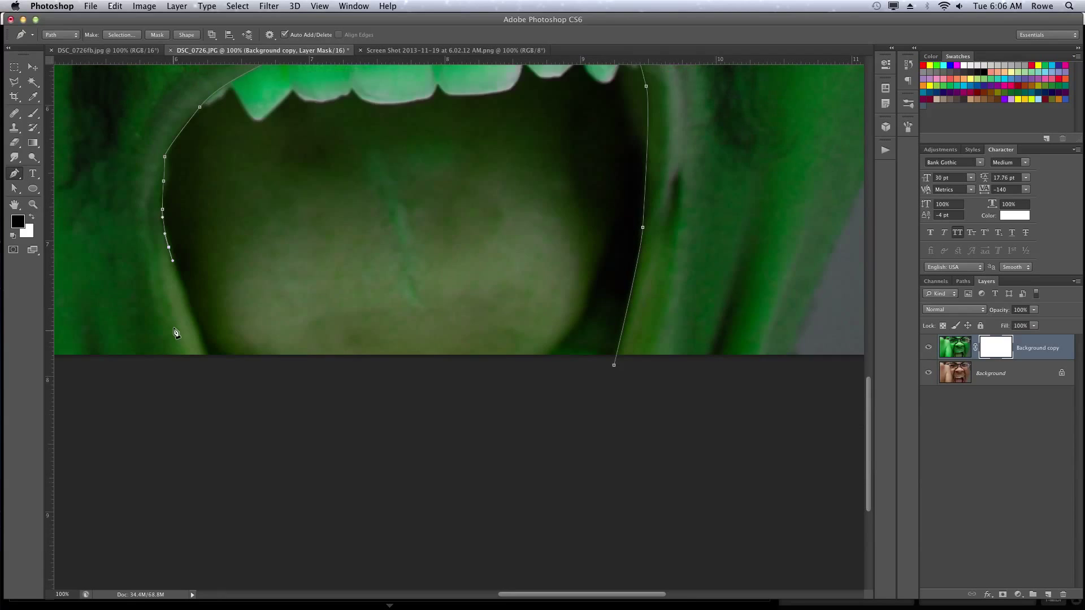
left_click_drag(209, 348, 215, 355)
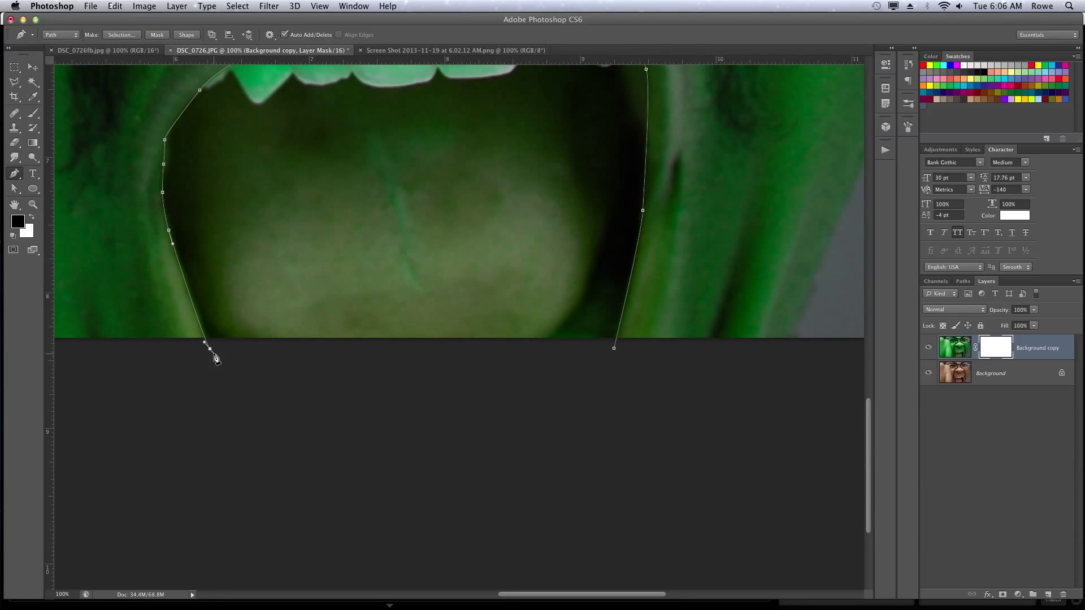
left_click(614, 349)
Step: Convert the mouth path into a selection with 0 px feather
right_click(430, 242)
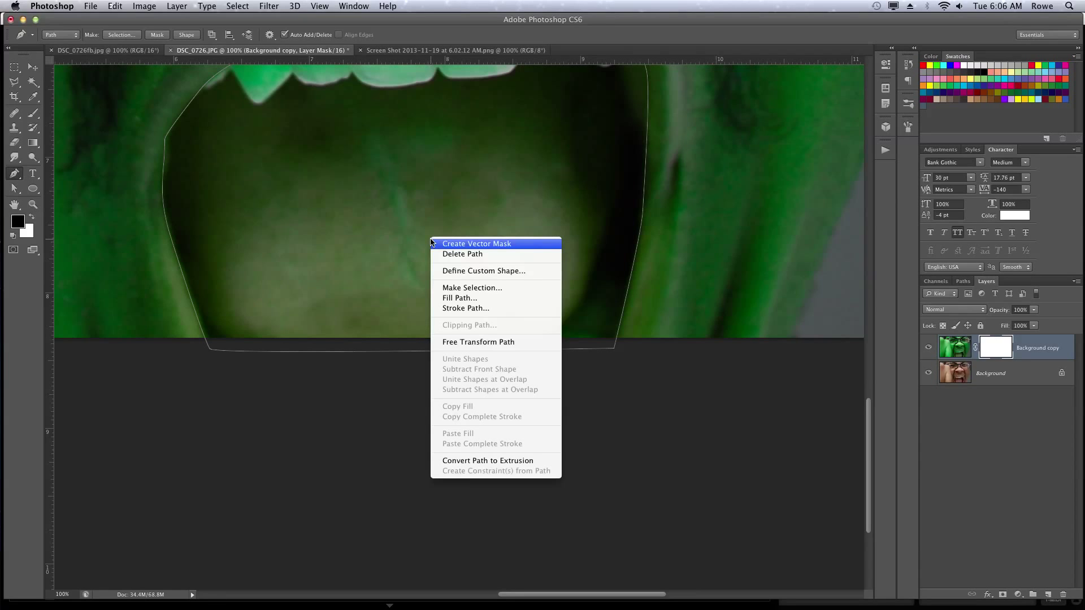
left_click(473, 287)
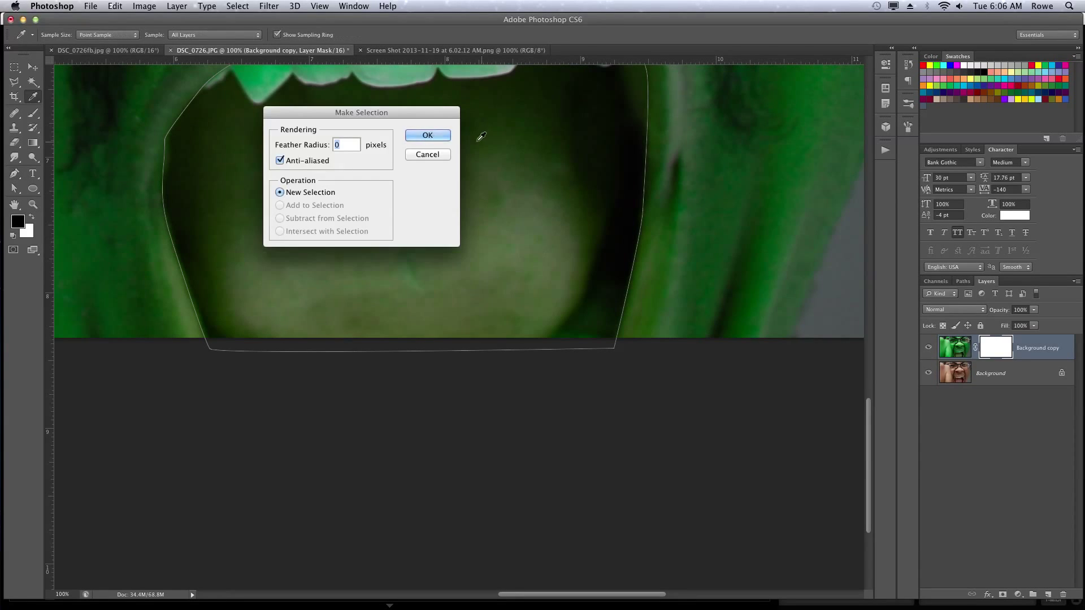
left_click(428, 135)
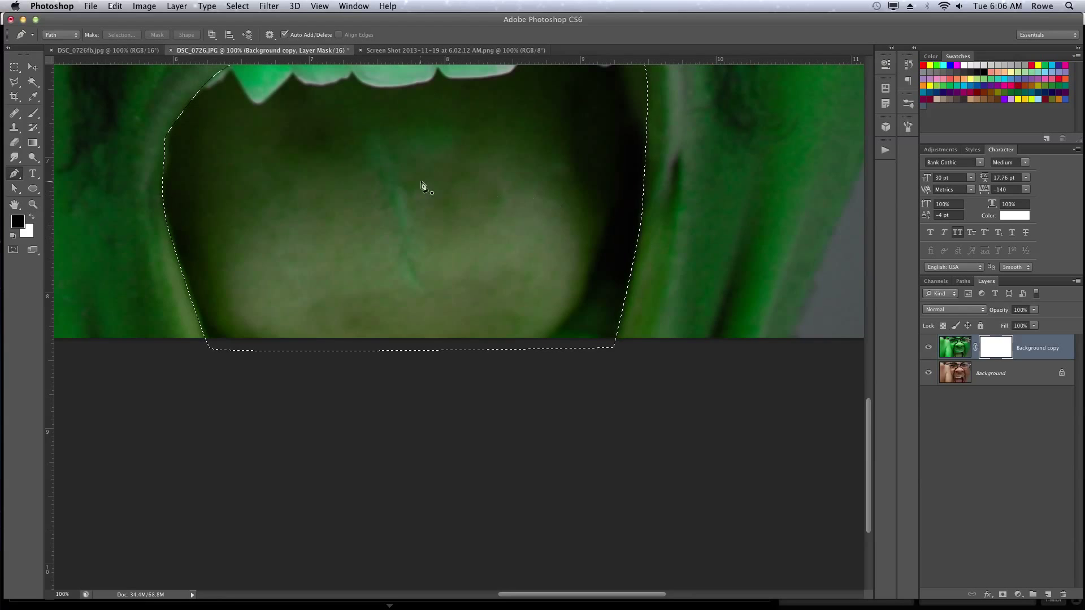
Step: Fill the layer mask inside the mouth selection with black using the Paint Bucket
left_click(32, 143)
left_click_drag(58, 145, 75, 143)
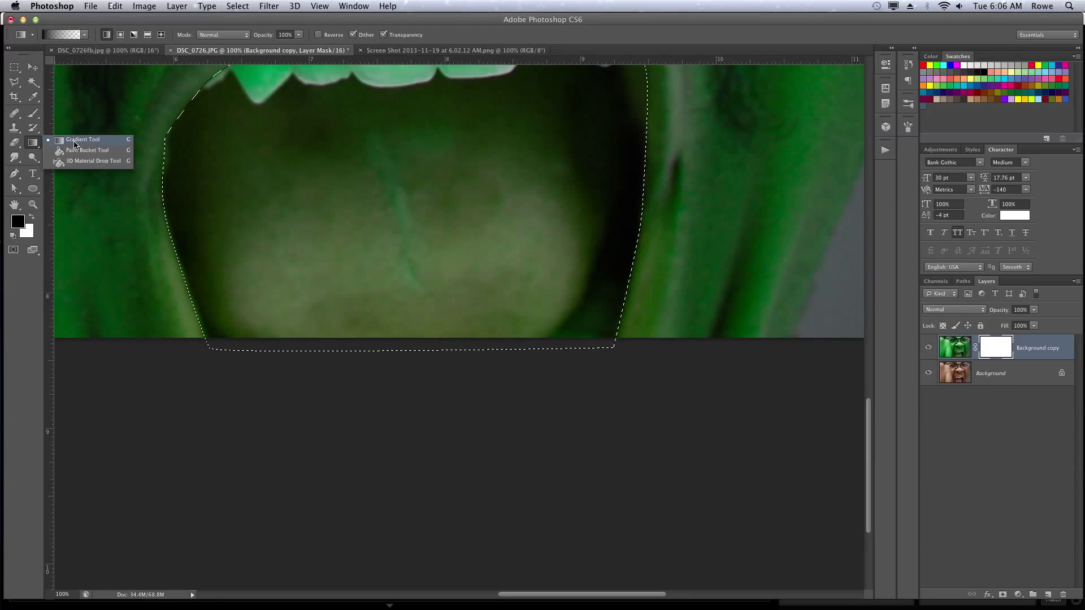
left_click(81, 151)
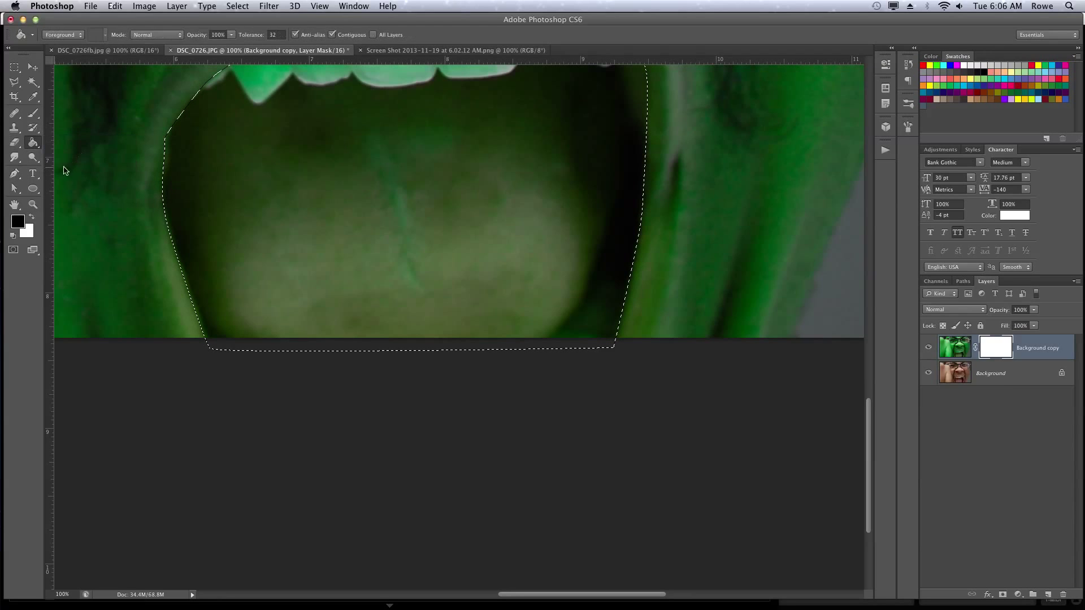
left_click(370, 181)
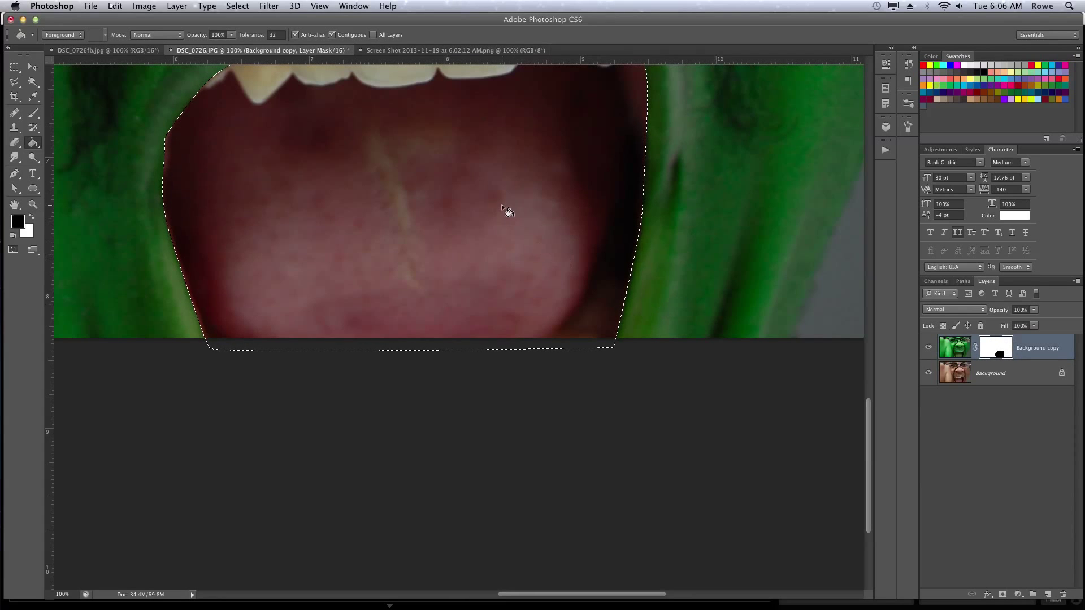
left_click_drag(402, 128, 412, 228)
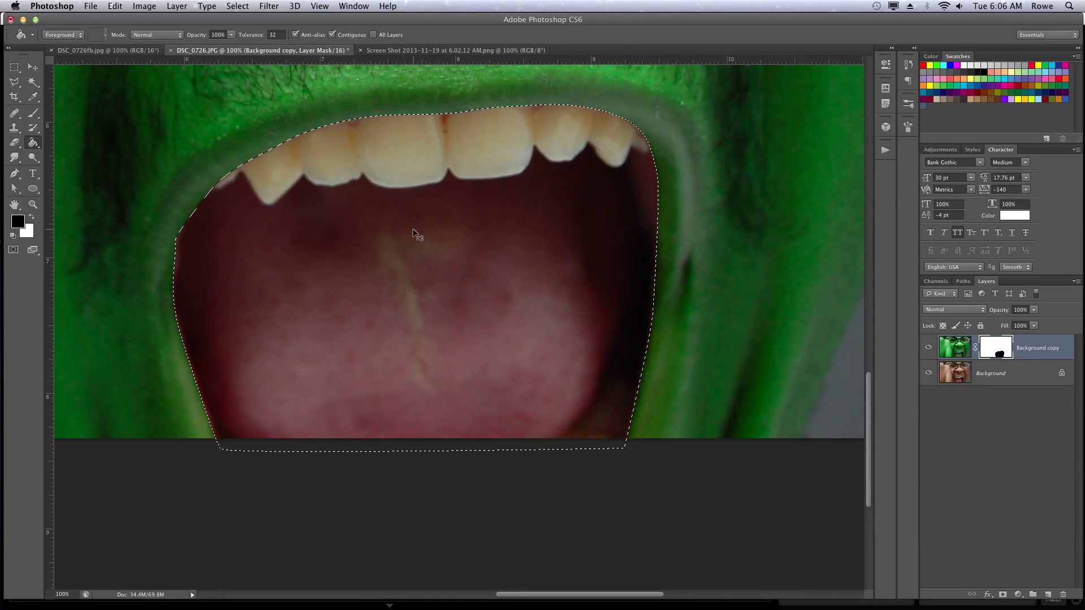
Step: Zoom out to 25%, make the original Background layer active, and swap foreground/background colours
key("super+h")
key("super+0")
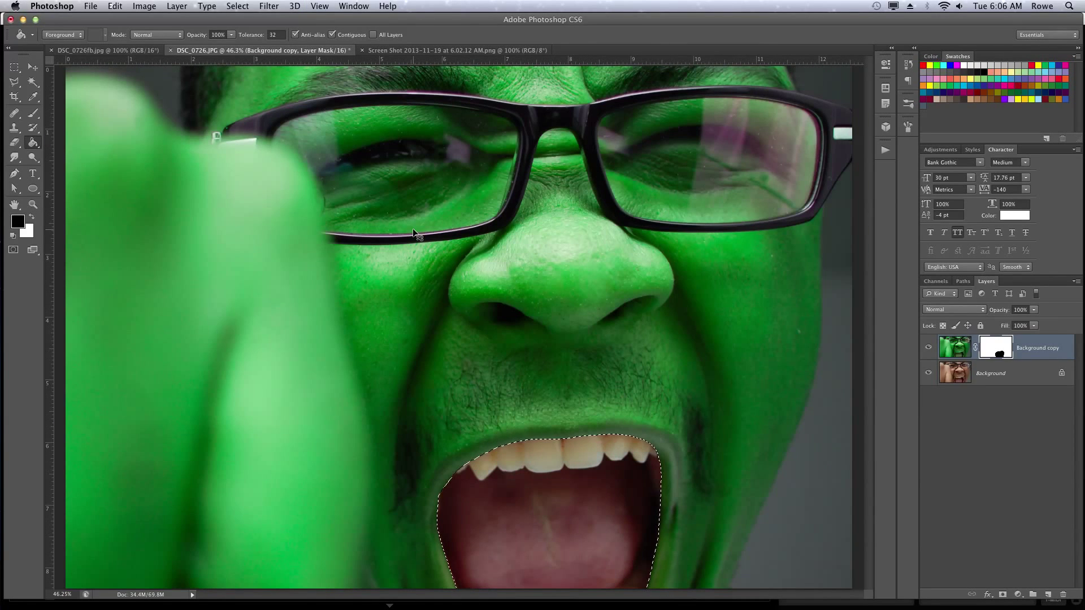
key("super+minus")
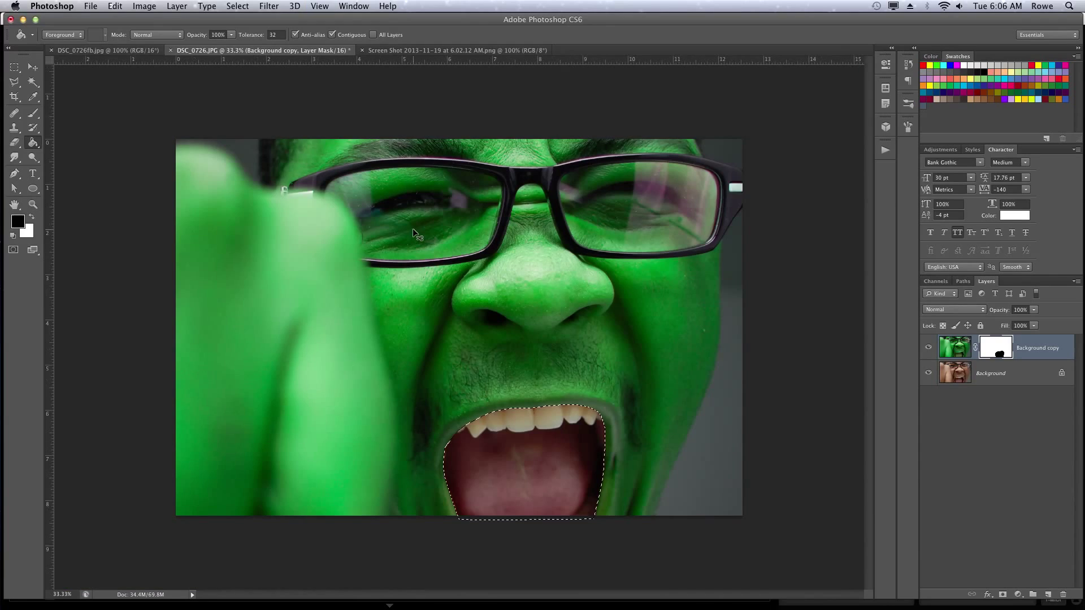
key("super+minus")
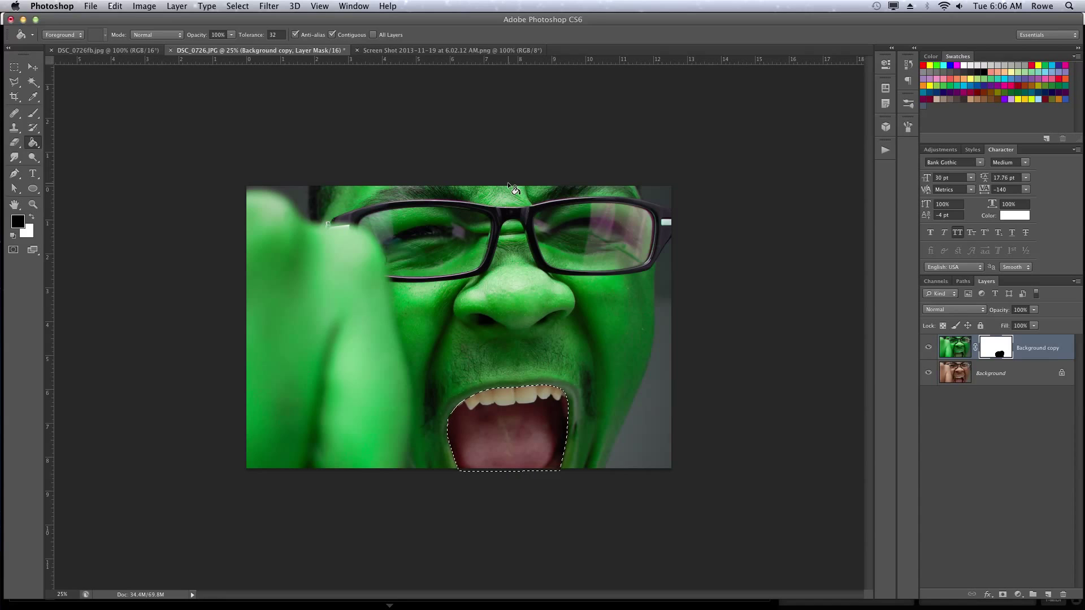
left_click(1031, 384)
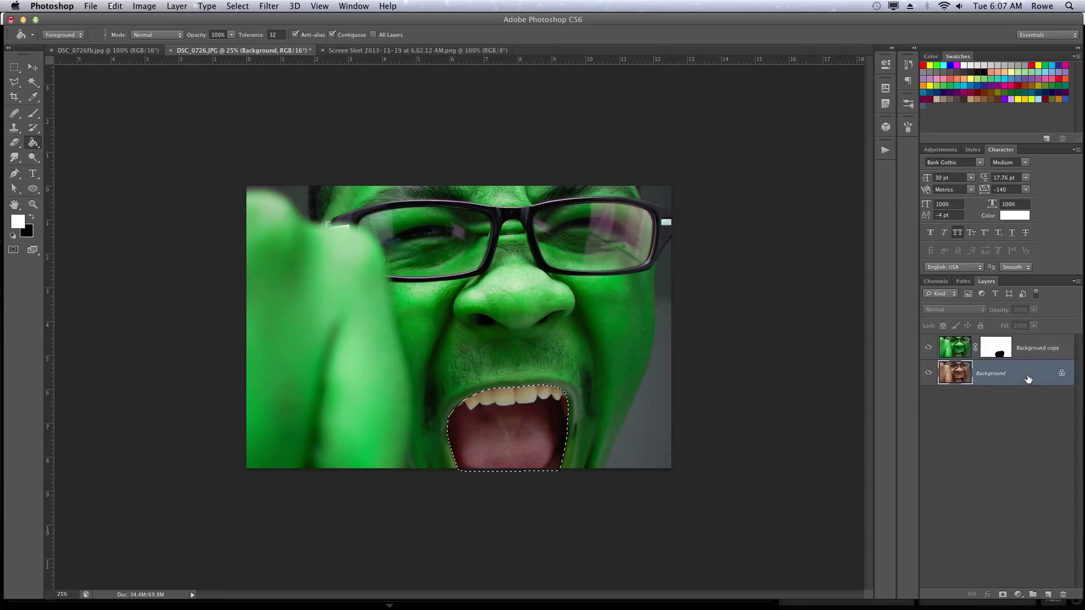
key("x")
left_click(33, 67)
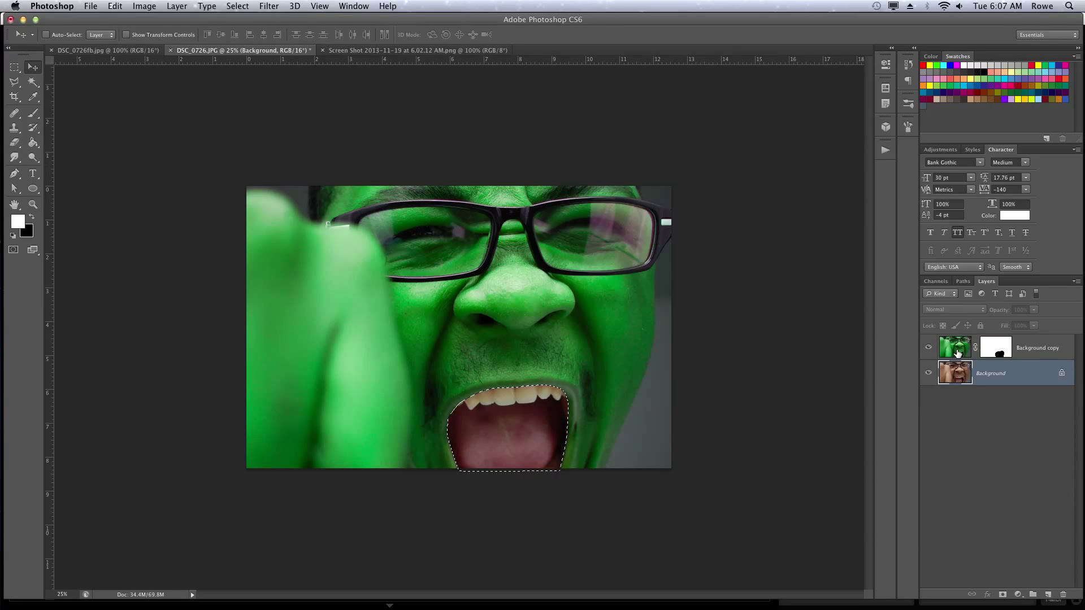
Step: Apply Hue/Saturation to Yellows with Saturation -73 and Lightness +52 to whiten the teeth
key("super+u")
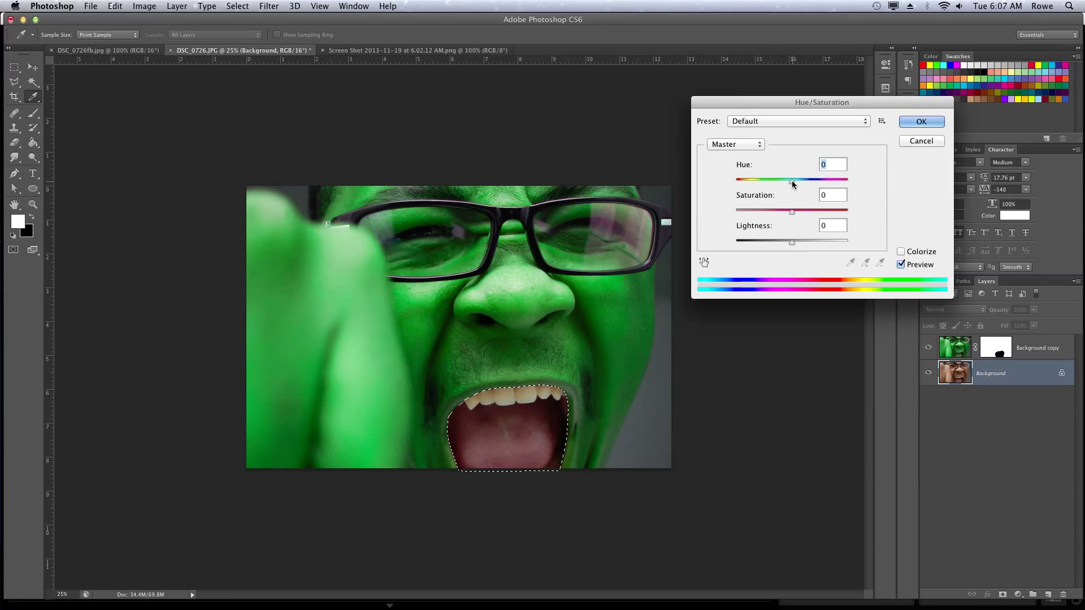
left_click(745, 145)
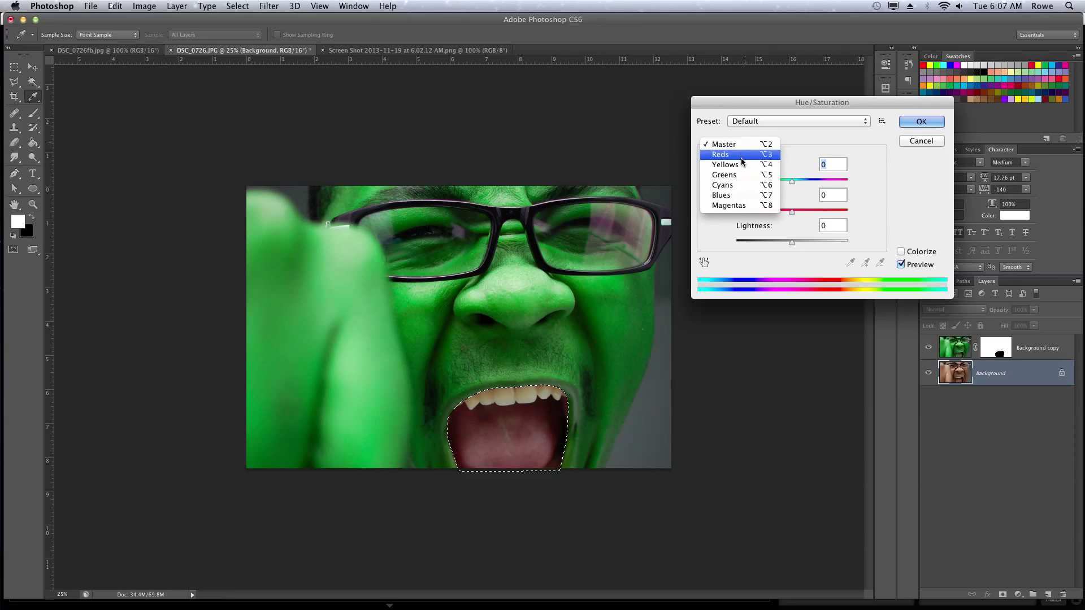
left_click(741, 164)
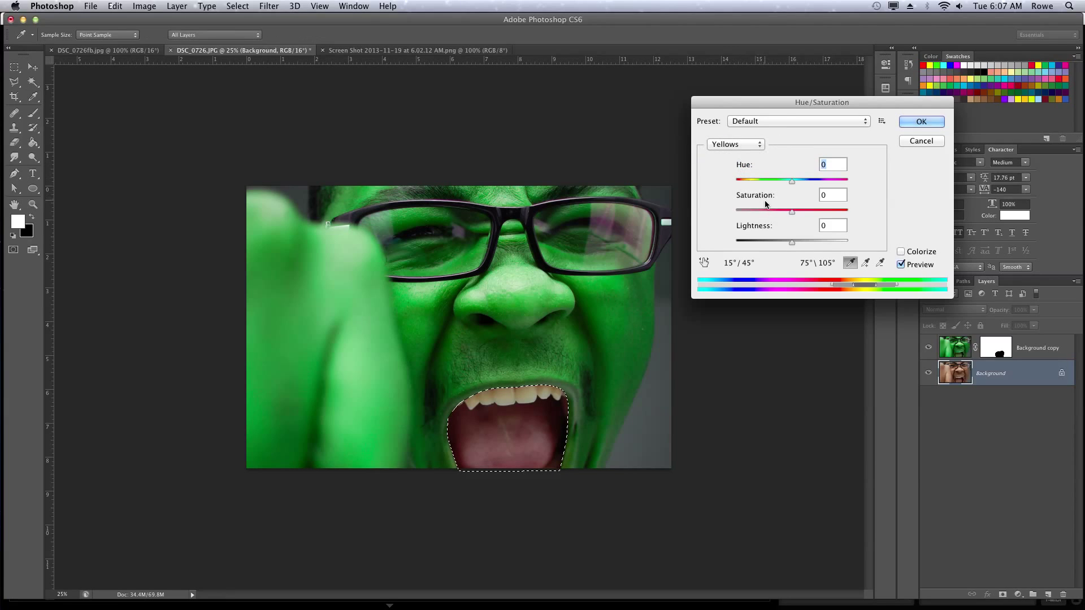
left_click_drag(768, 197, 692, 203)
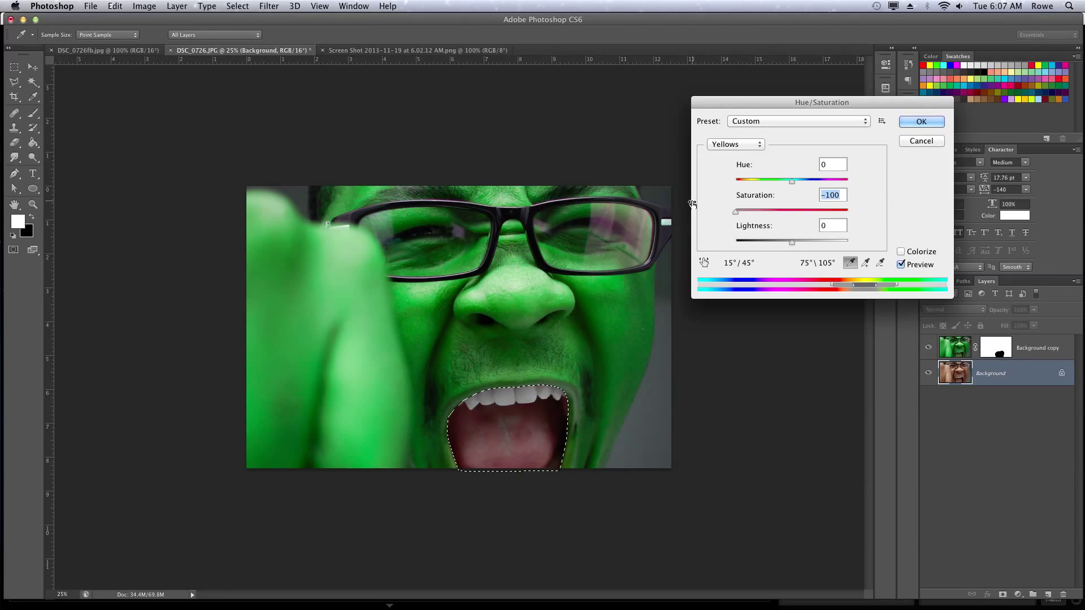
key("shift+Tab")
left_click_drag(745, 198, 787, 227)
key("Tab")
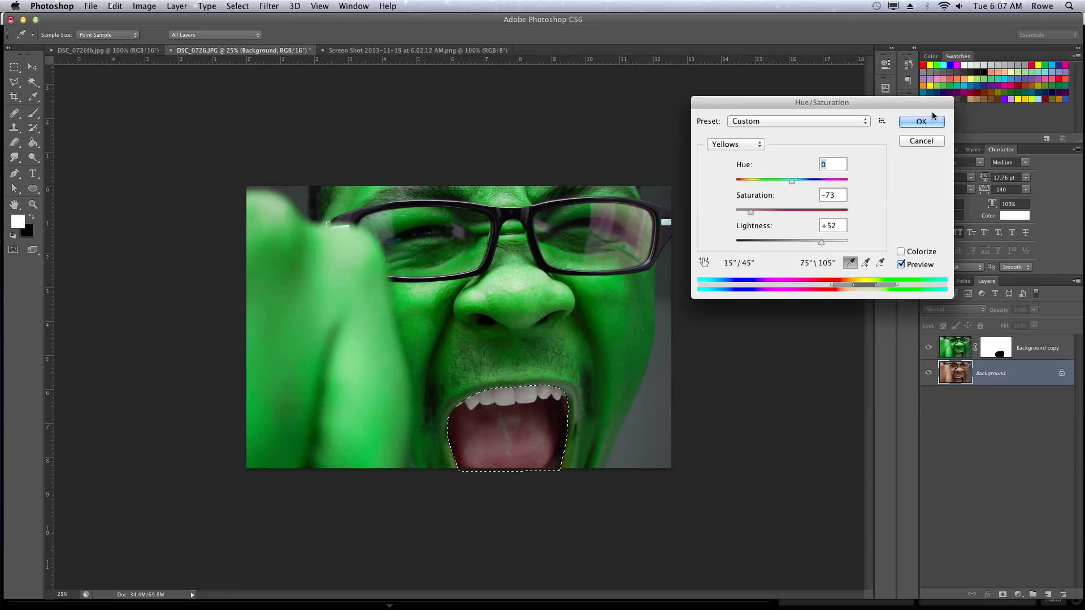
left_click(921, 122)
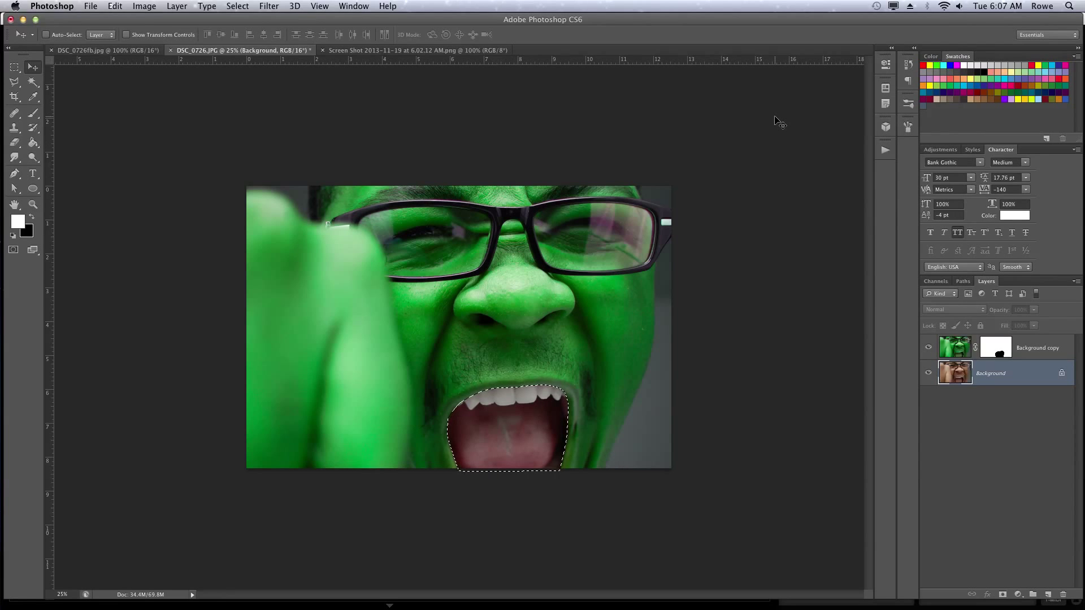
Step: Deselect, zoom in on the mouth, and toggle the green layer's visibility to compare
key("super+d")
key("z")
key("v")
key("z")
left_click_drag(457, 351, 469, 202)
left_click(1042, 351)
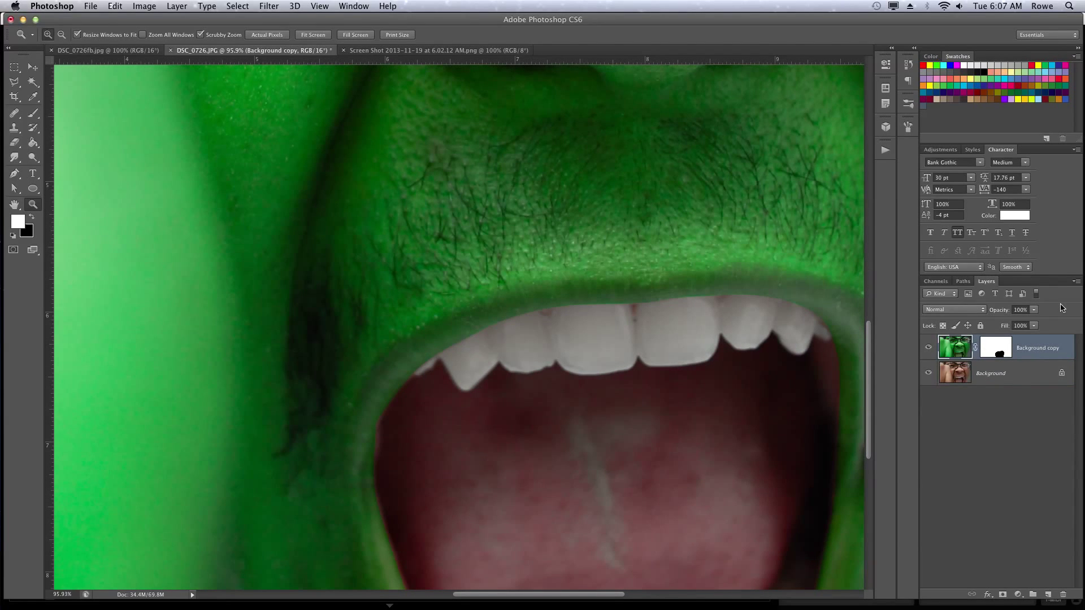
left_click(996, 377)
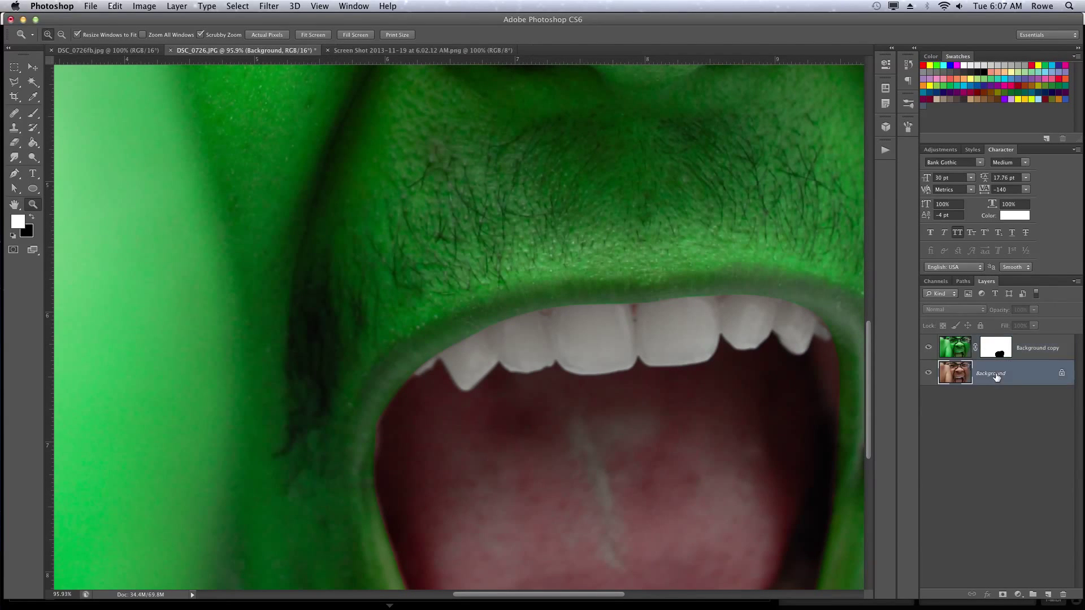
left_click(927, 348)
left_click(927, 349)
Step: Duplicate the Background layer with Cmd+J to create Background copy 2
key("v")
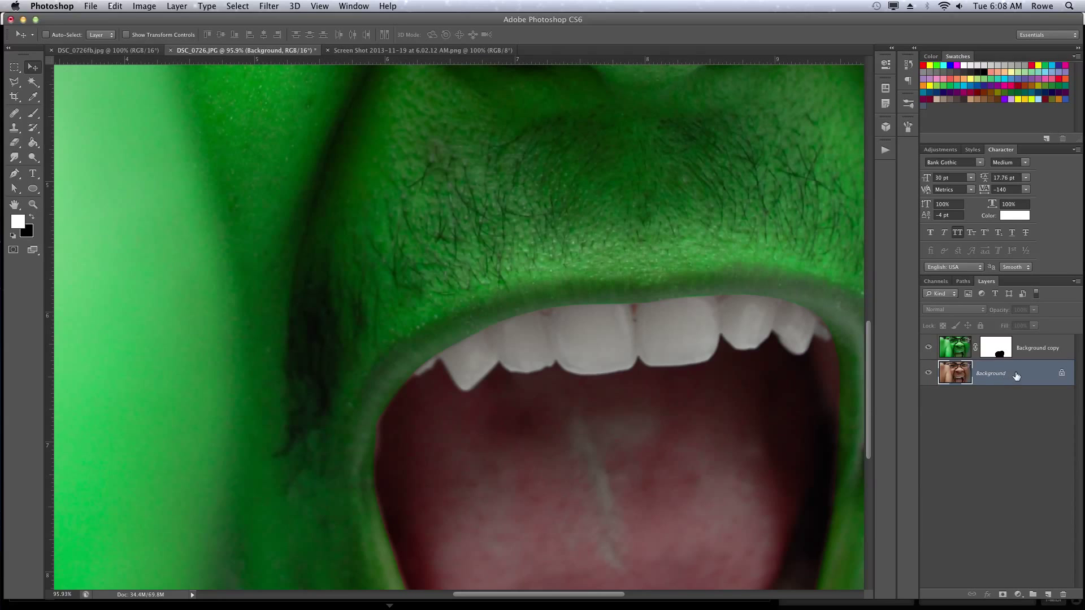
left_click(1033, 347)
left_click(1030, 373)
key("super+j")
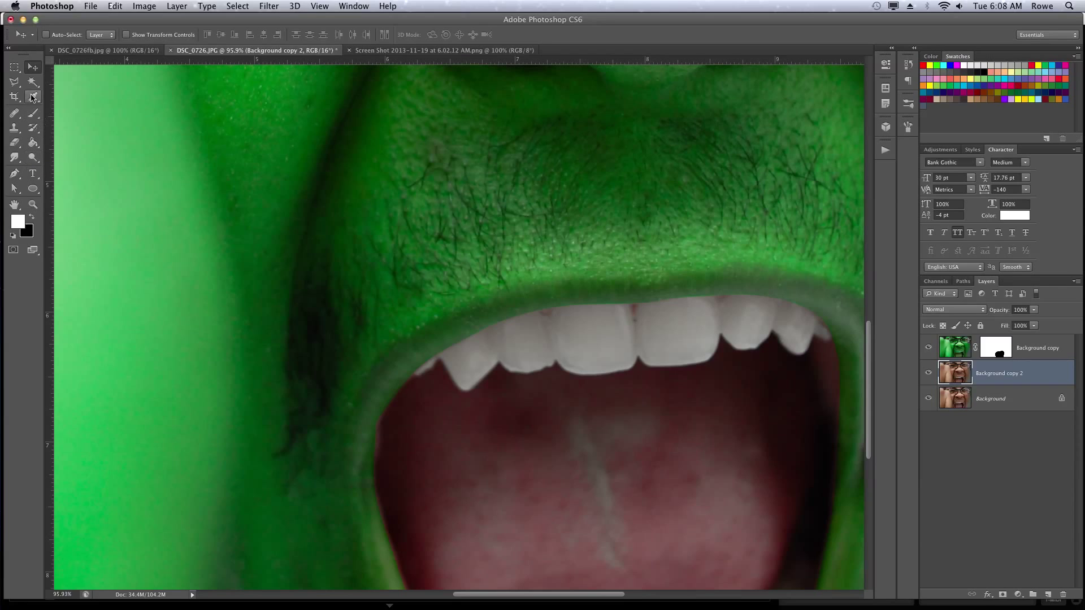
Step: Select the left upper tooth area with the Polygonal Lasso
left_click(14, 82)
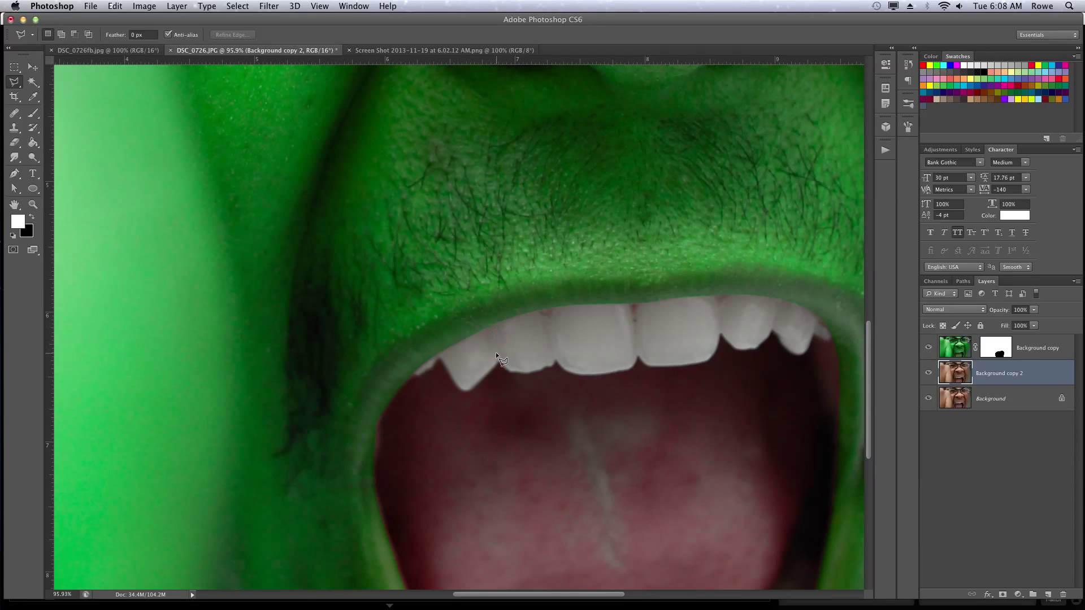
left_click(449, 375)
left_click(464, 392)
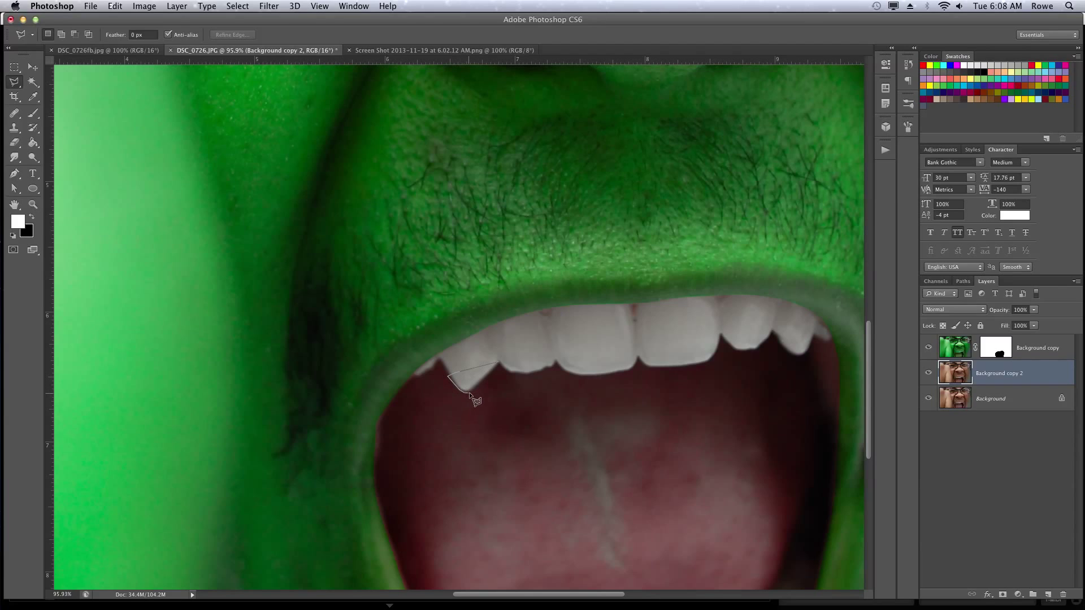
double_click(497, 365)
Step: Warp the selected tooth downward into a long pointed fang and commit it
key("super+t")
right_click(471, 390)
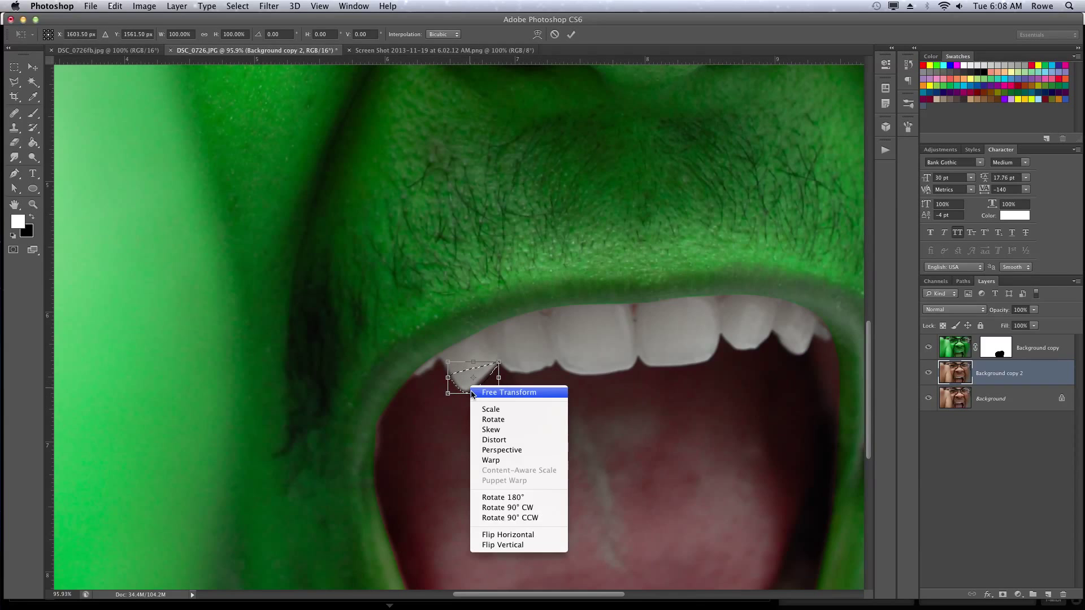
left_click(497, 460)
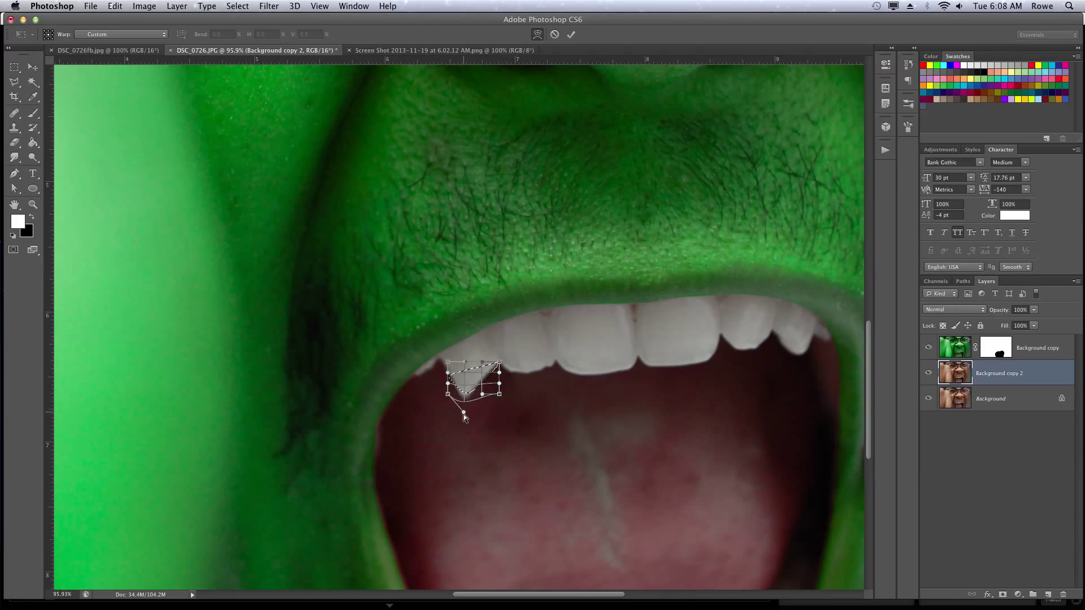
left_click_drag(463, 415, 463, 439)
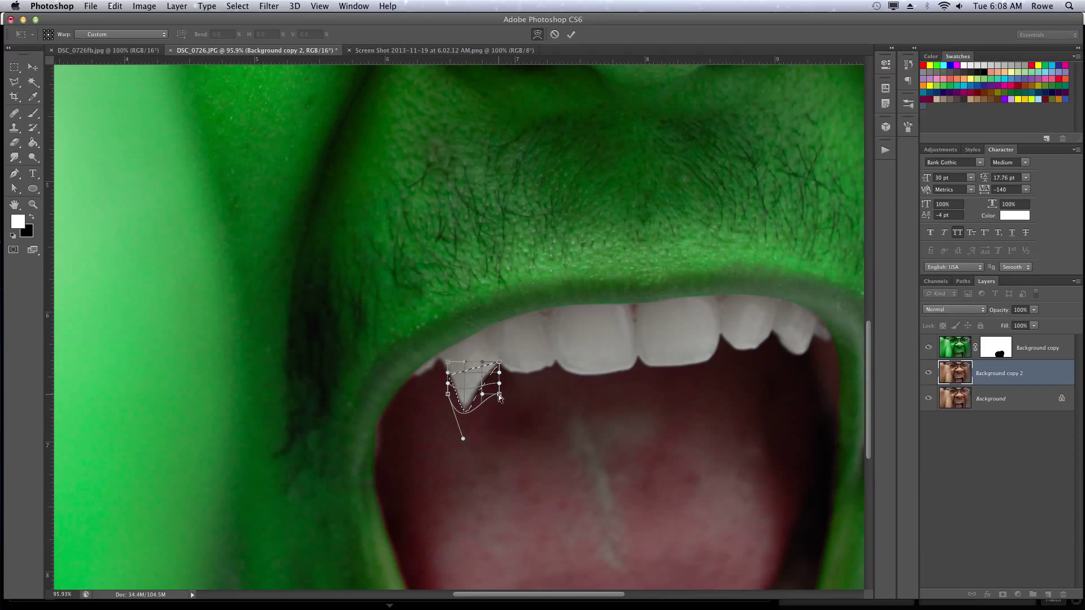
left_click_drag(488, 395, 469, 394)
left_click_drag(467, 442, 472, 446)
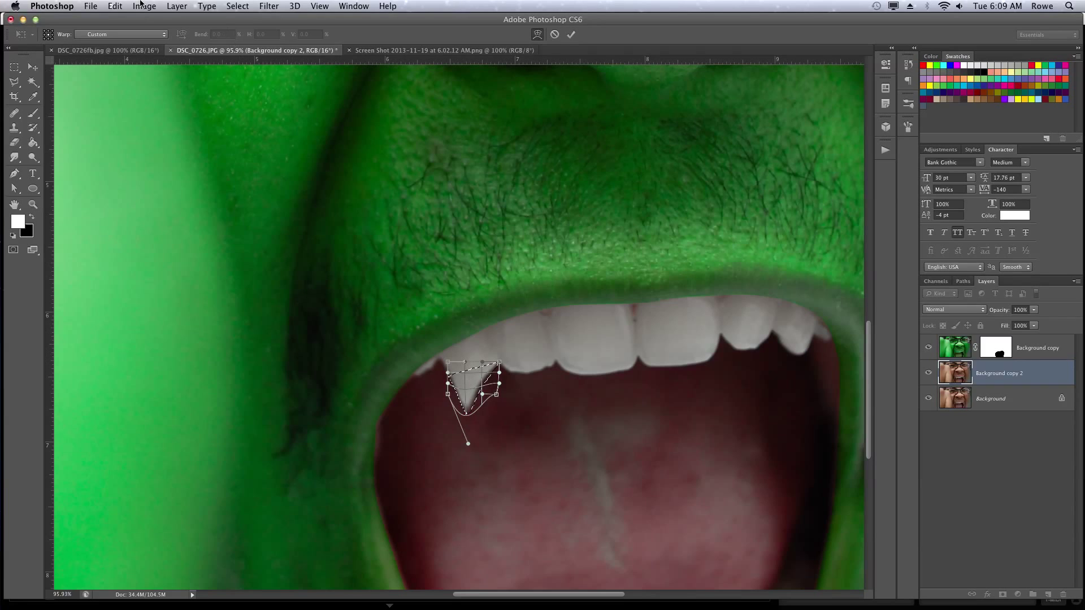
left_click(115, 6)
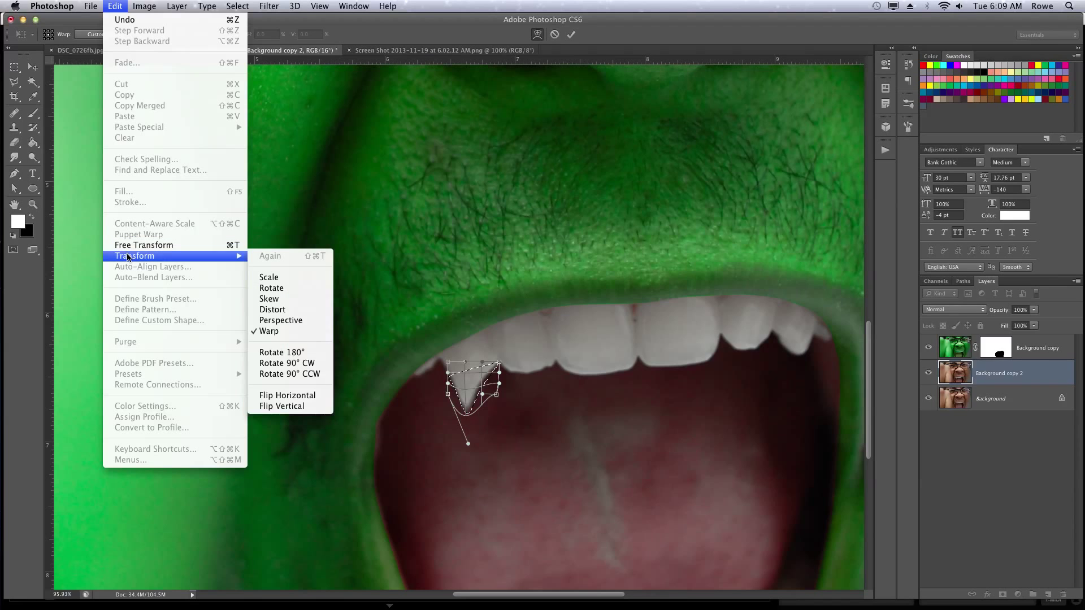
left_click(482, 375)
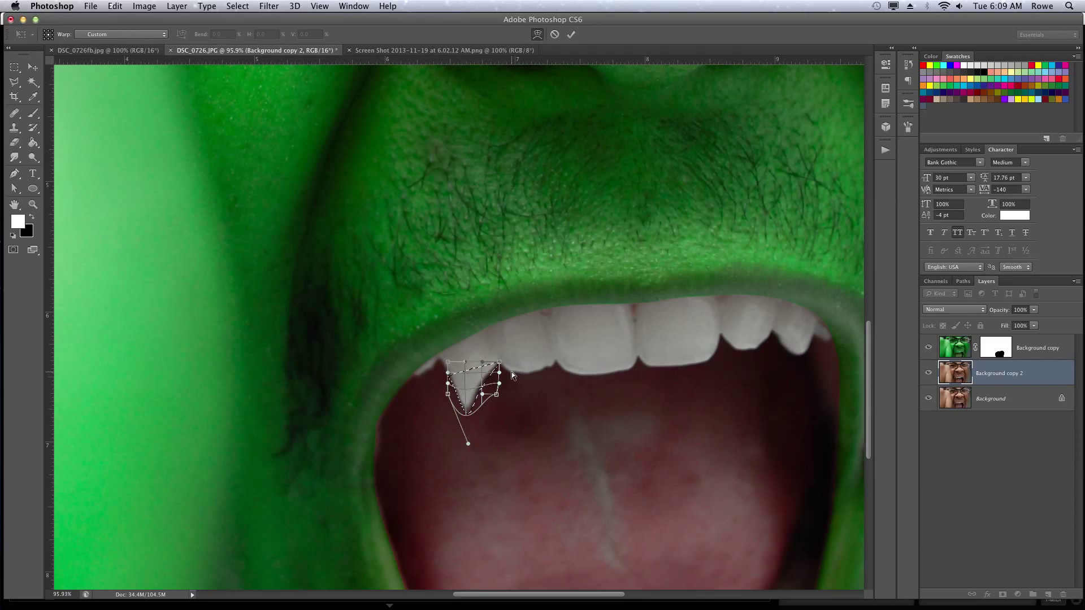
key("Return")
Step: Deselect the first fang and outline the right-side tooth tip with the Polygonal Lasso
key("l")
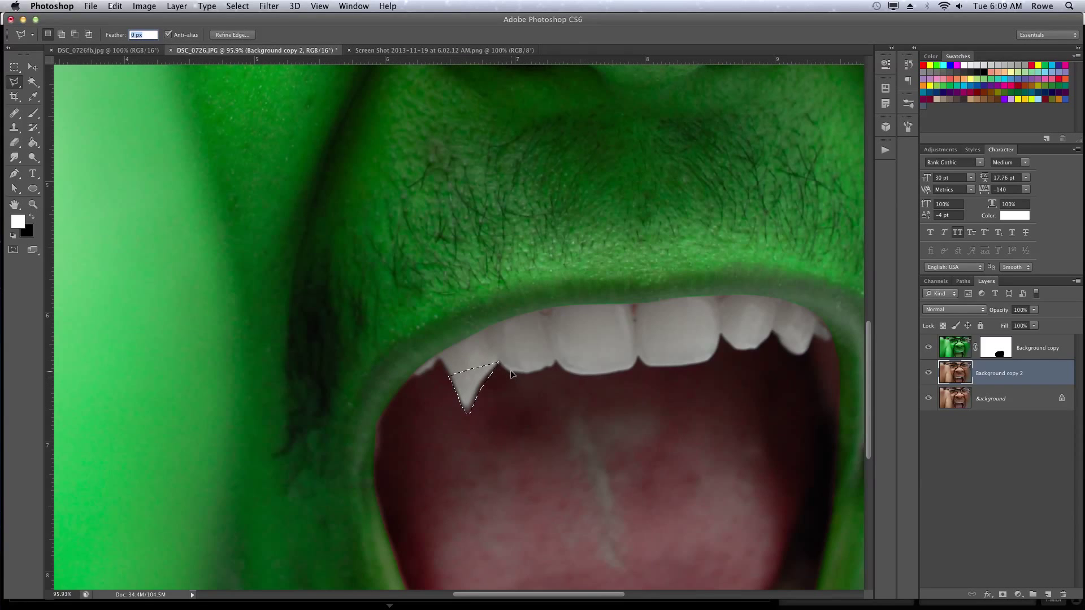
key("super+d")
key("Return")
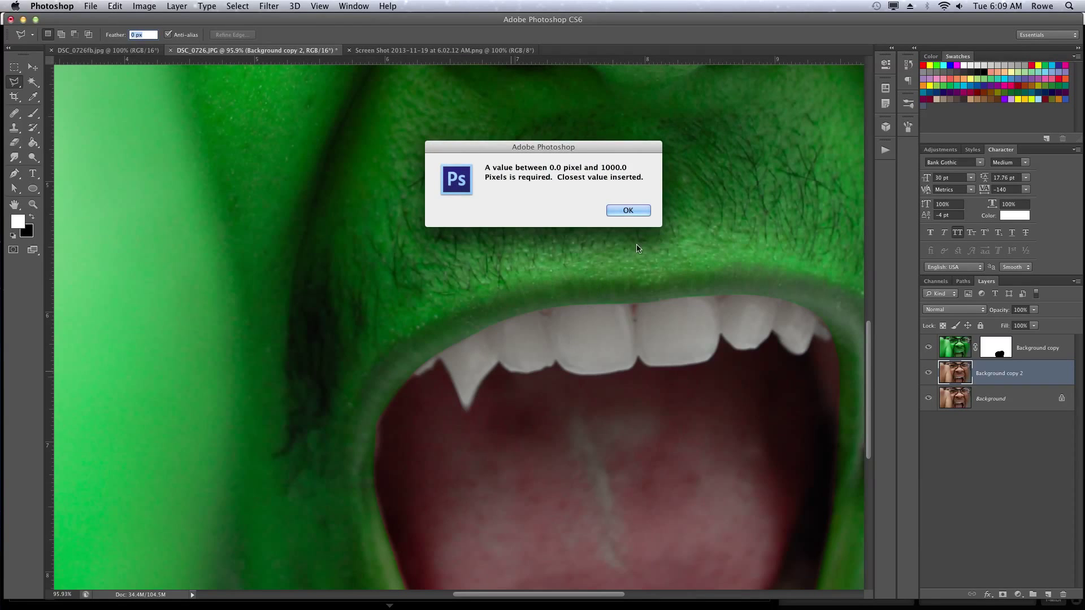
left_click(635, 209)
scroll(681, 252, "right", 5)
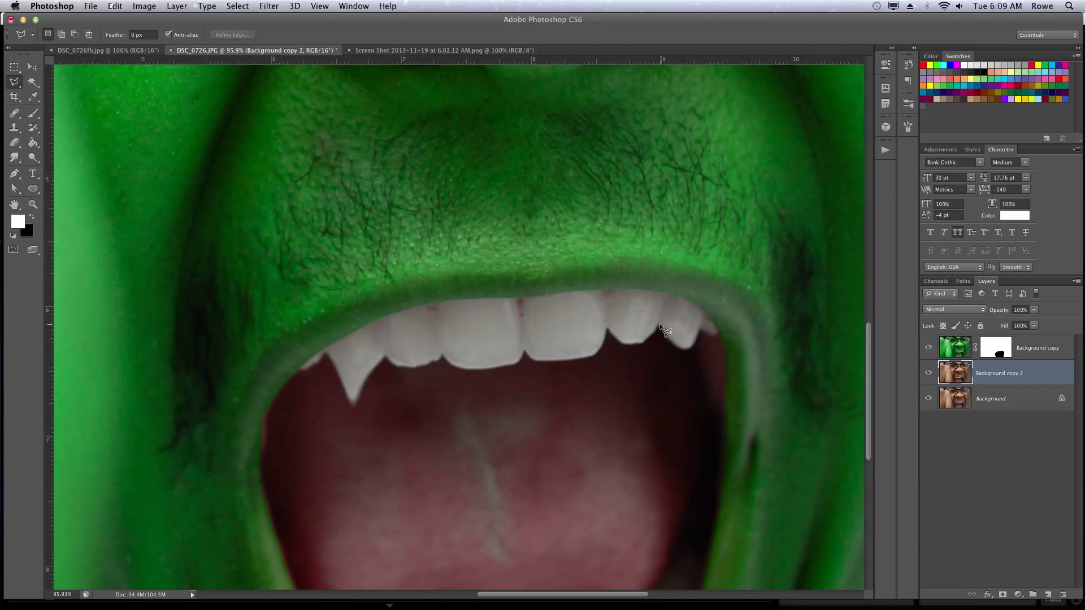
left_click(682, 351)
left_click(694, 349)
double_click(677, 322)
Step: Warp the right tooth tip down into a second fang via Edit > Transform > Warp, then deselect
left_click(115, 5)
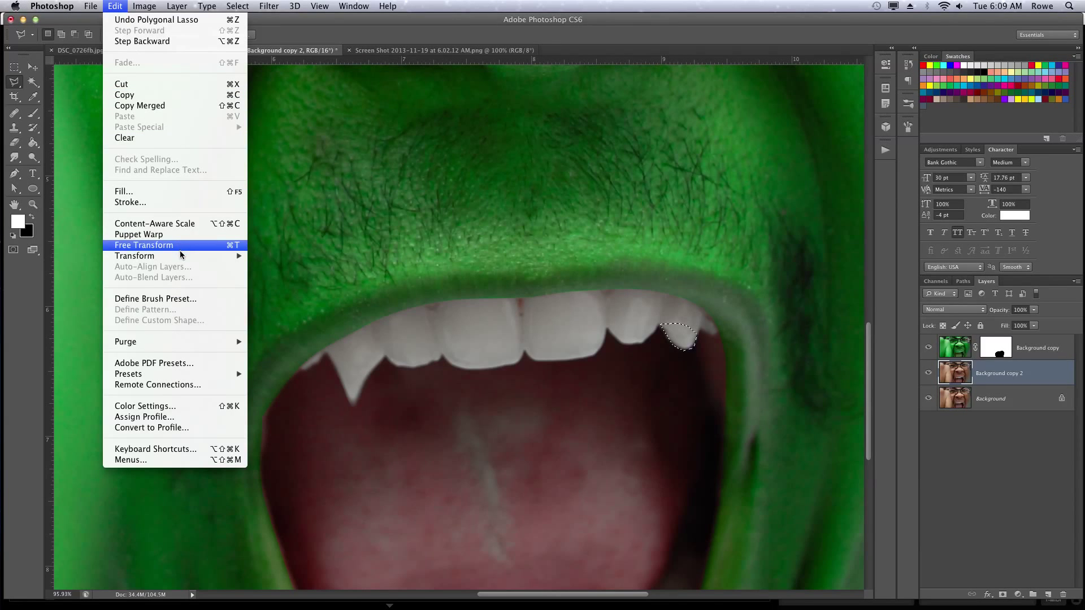
mouse_move(183, 257)
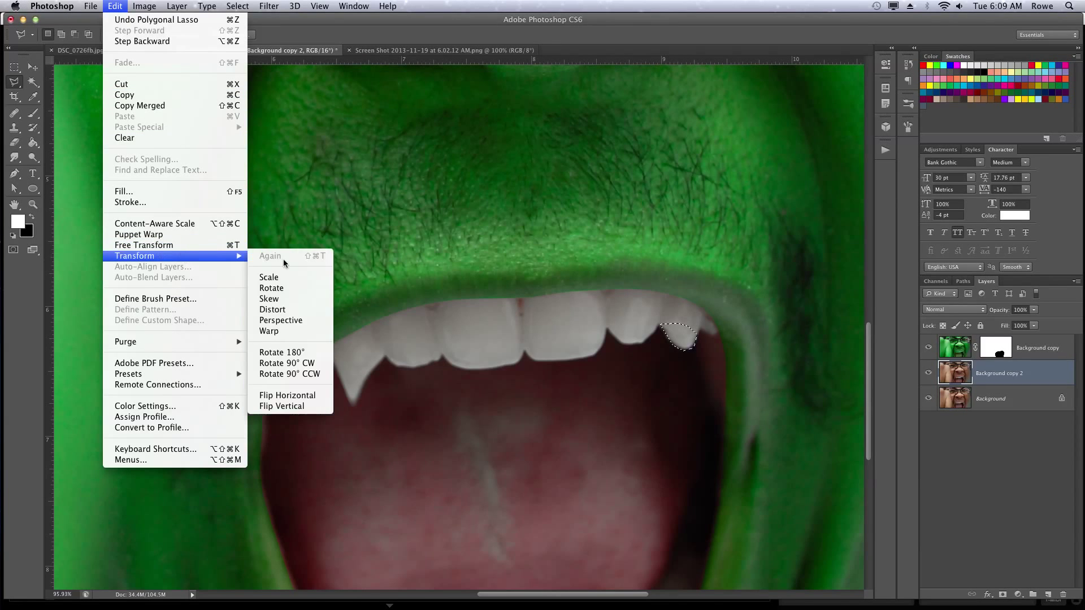
left_click(292, 334)
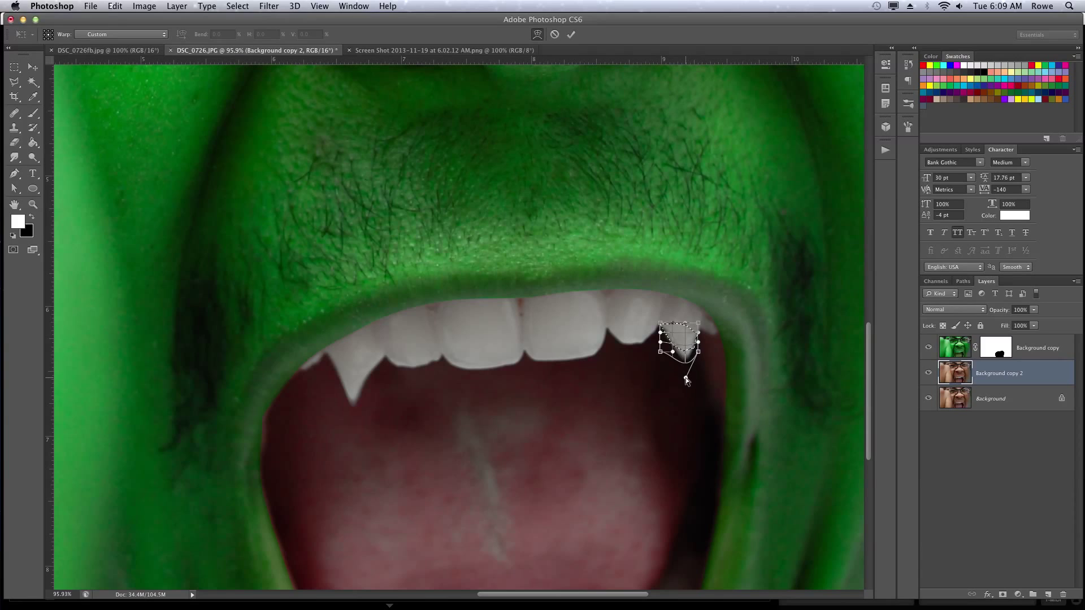
left_click_drag(683, 397, 683, 395)
left_click_drag(698, 352, 677, 371)
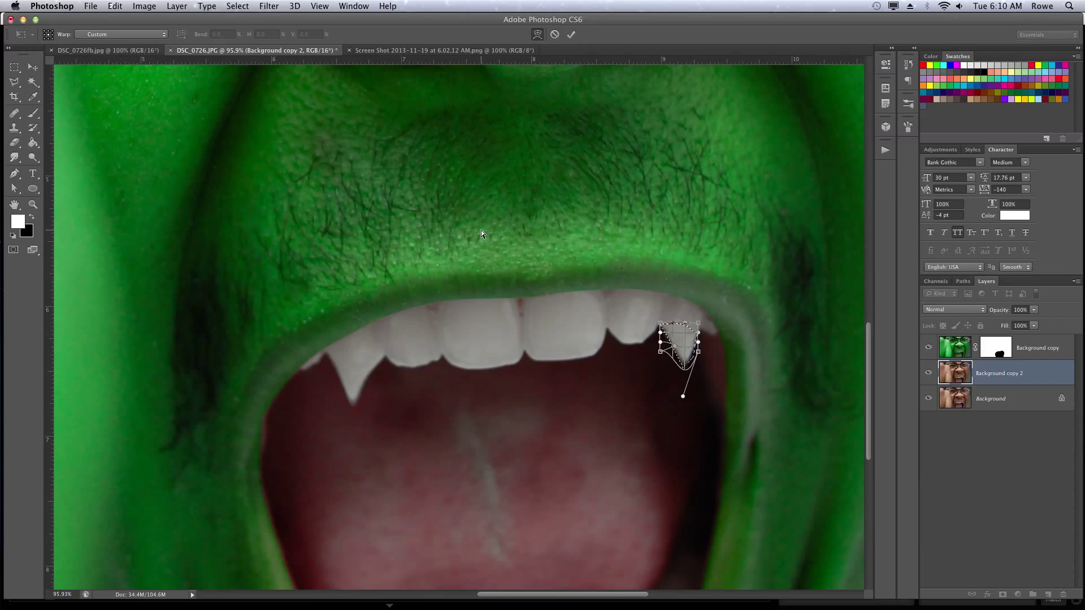
key("l")
key("Return")
key("super+d")
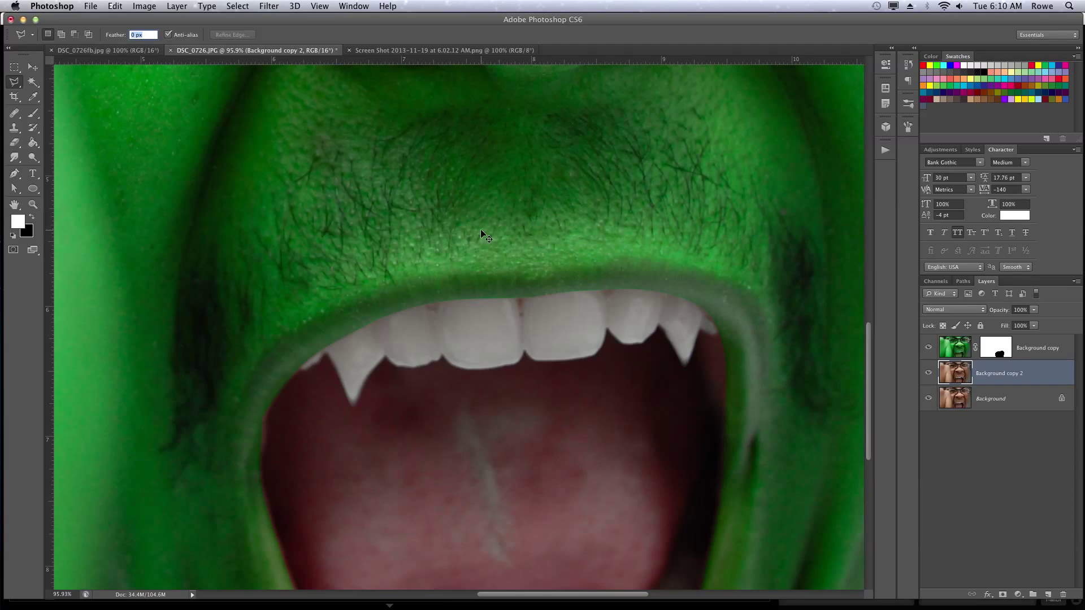
Step: Zoom out, reset the lasso feather to 0 px, and bring up the shattered-glass Screen Shot image
key("super+0")
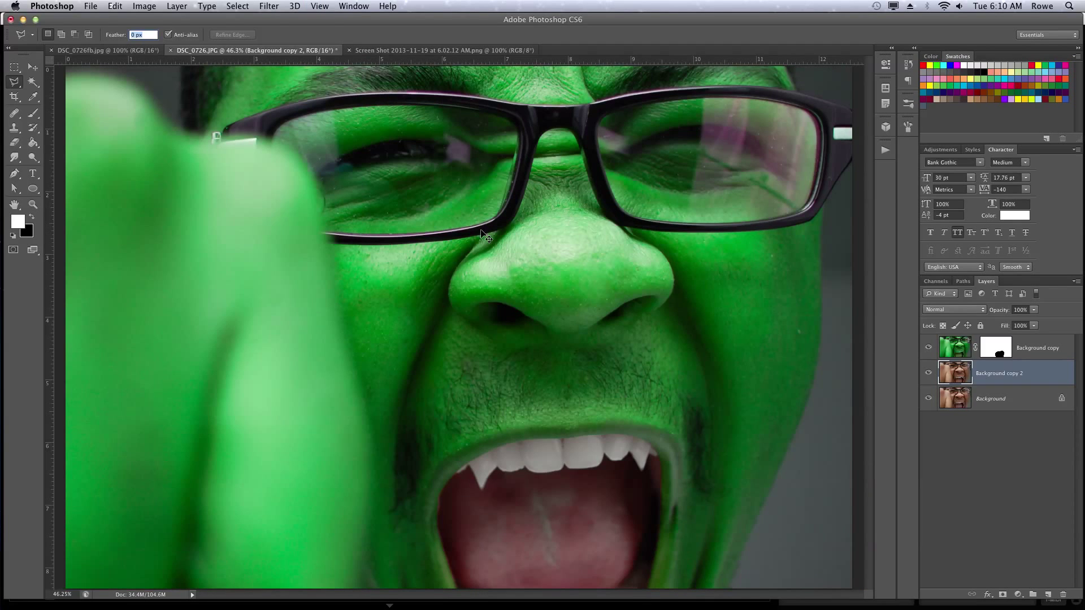
key("super+minus")
key("super+minus")
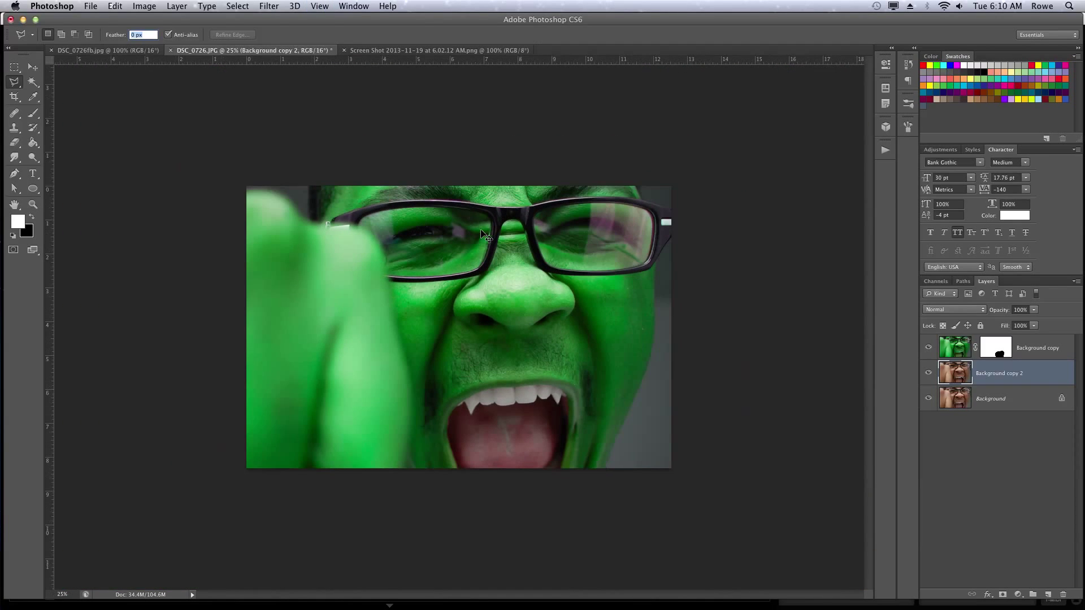
key("BackSpace")
type("vvv")
double_click(143, 34)
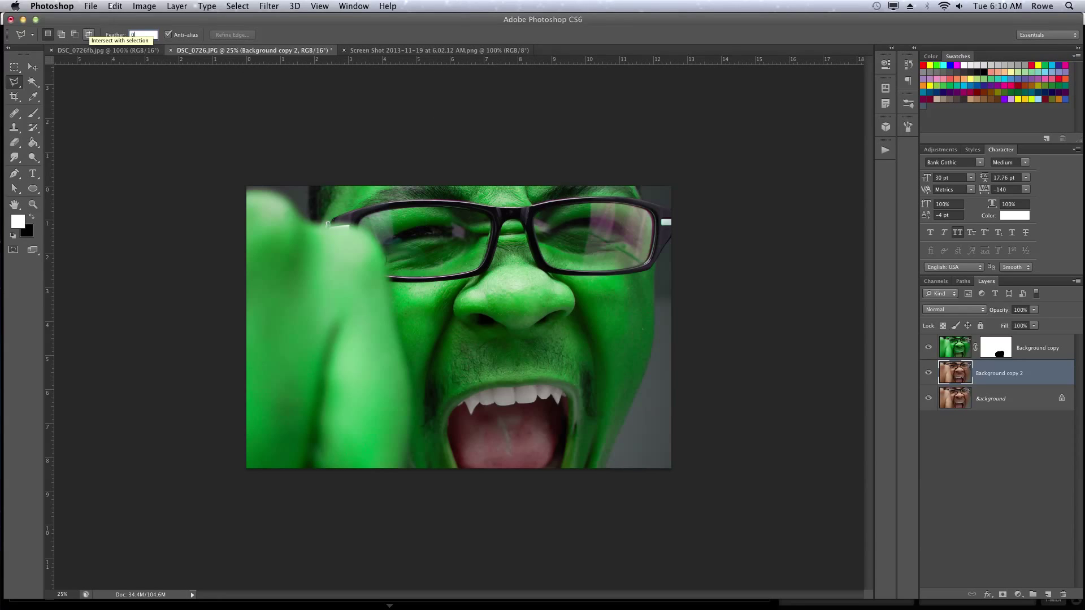
key("Return")
left_click(415, 51)
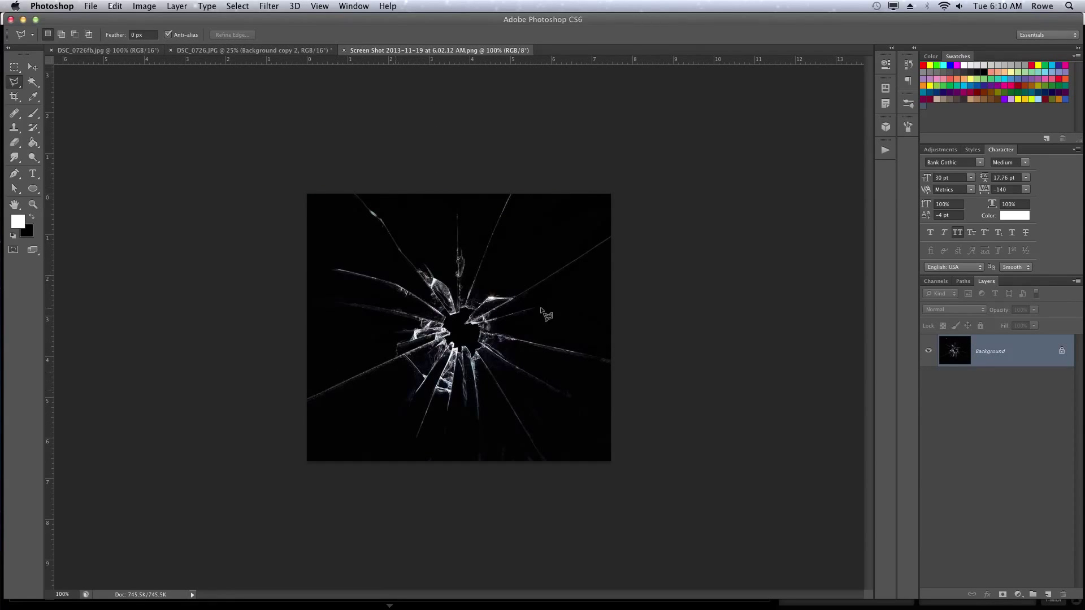
Step: Drag the cracked-glass image into DSC_0726.JPG as Layer 1, stack it topmost, and place it over the left lens
key("v")
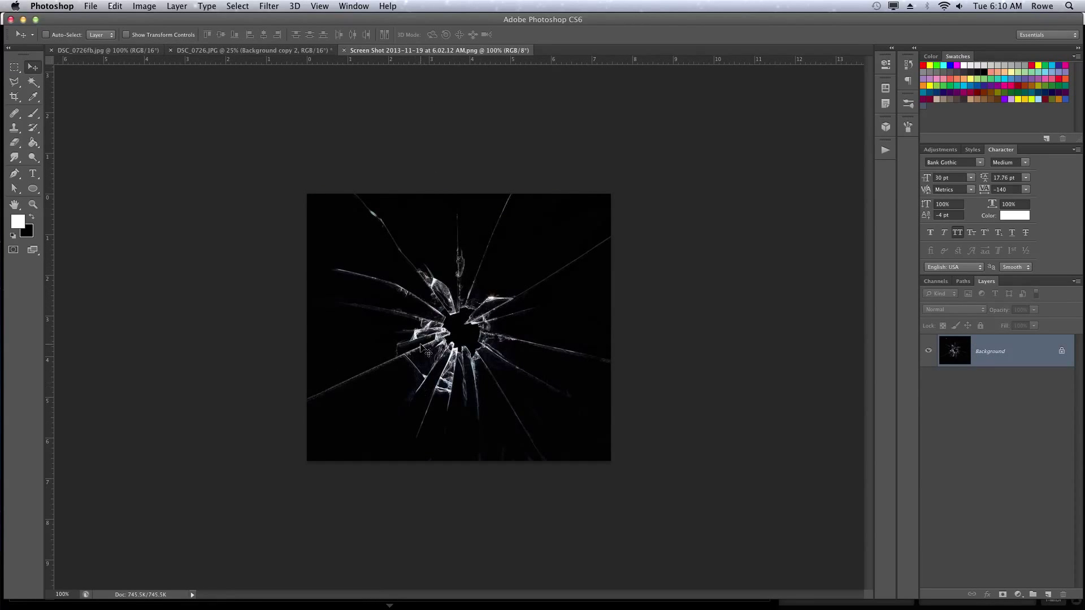
left_click_drag(425, 330, 431, 228)
left_click(478, 235)
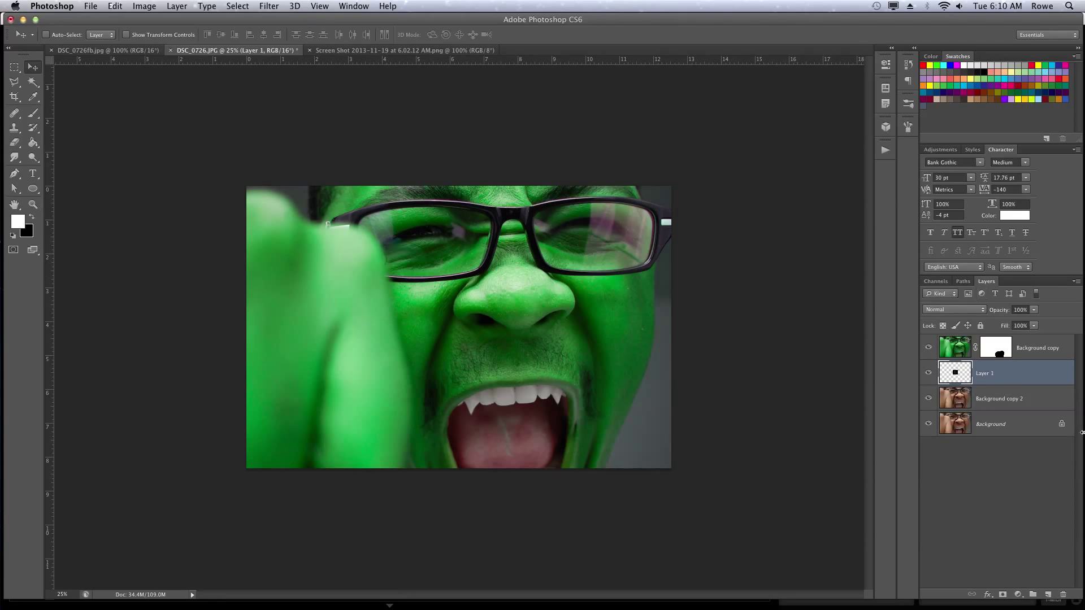
left_click_drag(1014, 379, 1011, 343)
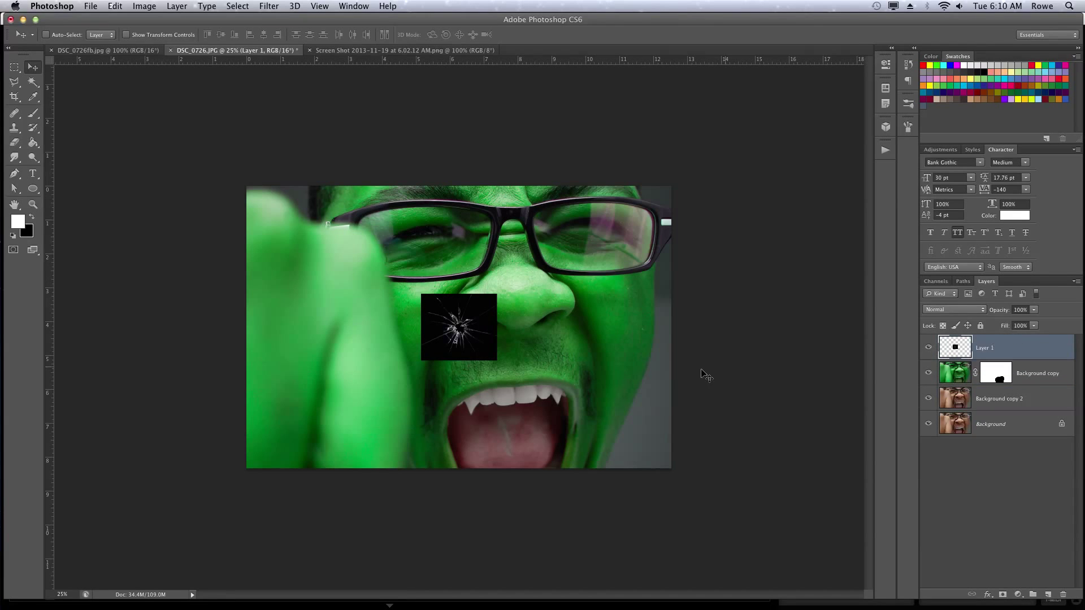
left_click_drag(435, 412, 377, 346)
Step: Try Soft Light, Overlay and Hard Light blend modes on the crack layer
left_click(945, 314)
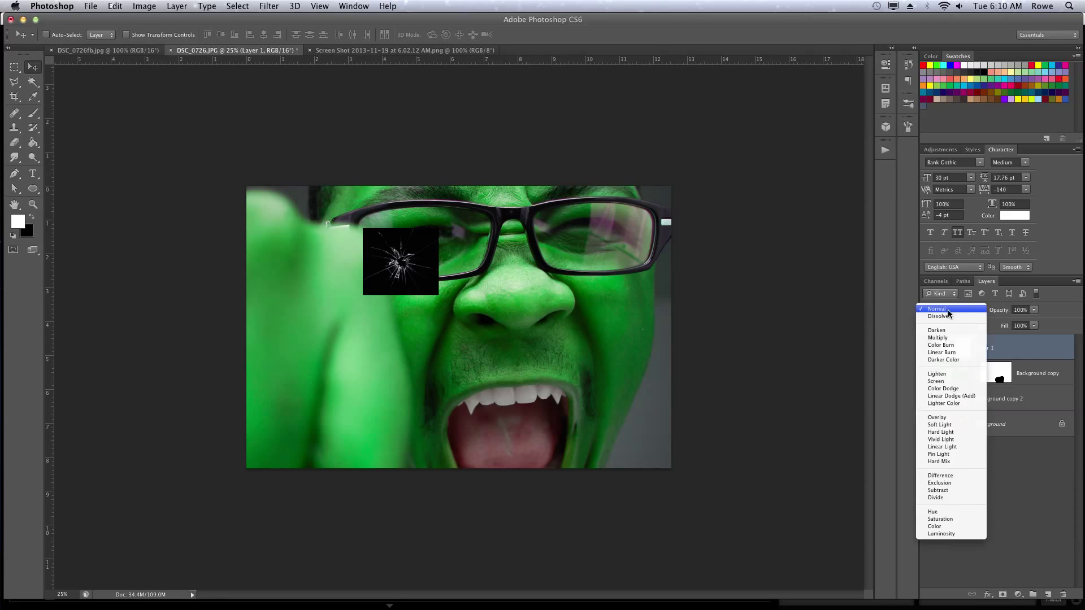
left_click(852, 349)
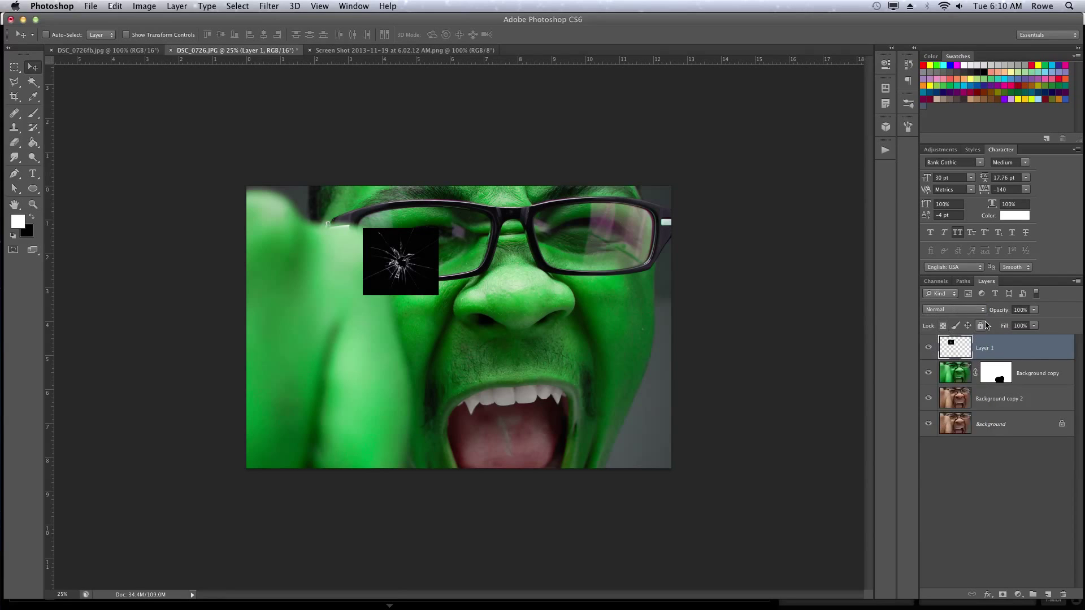
left_click(984, 312)
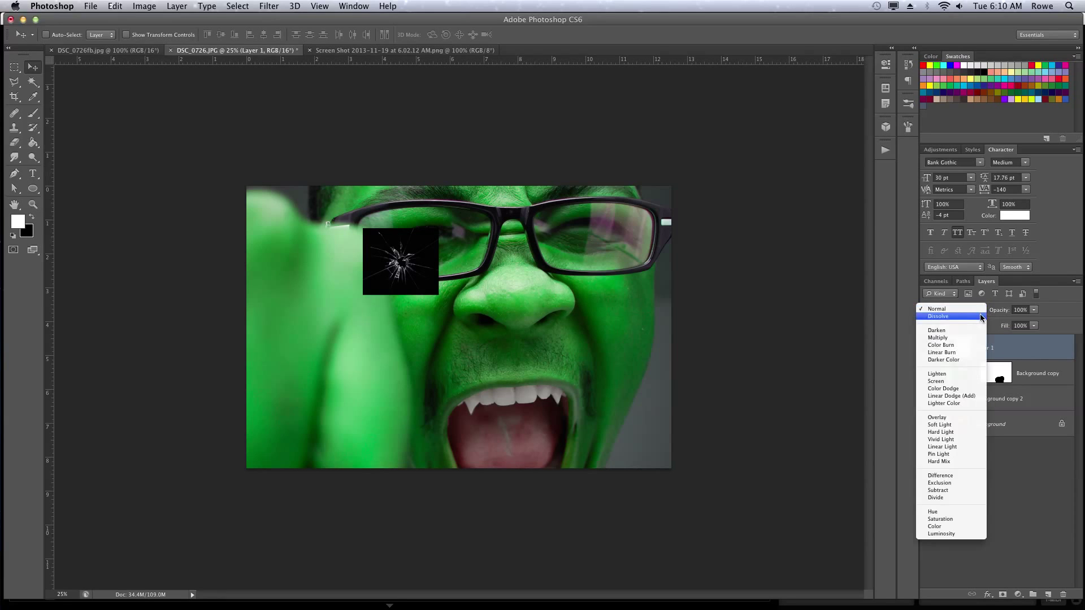
left_click(967, 424)
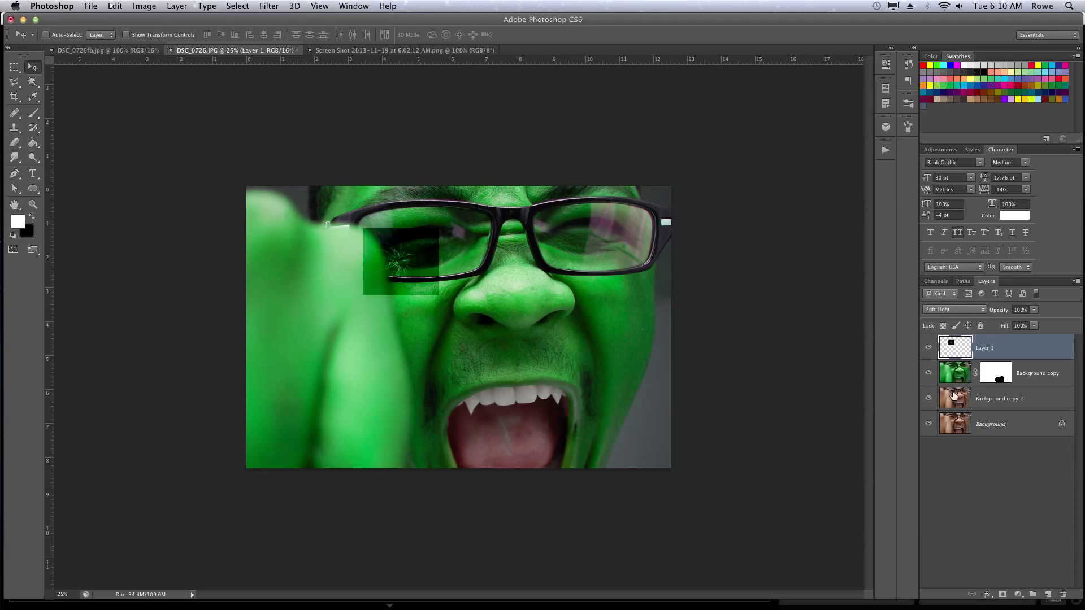
left_click(957, 310)
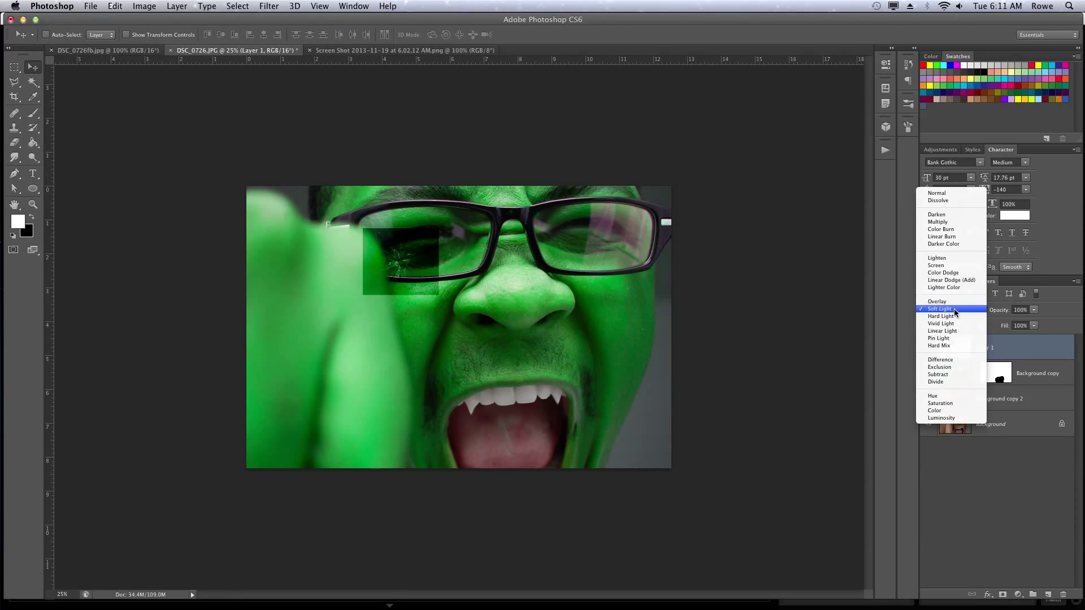
left_click(949, 303)
left_click(965, 309)
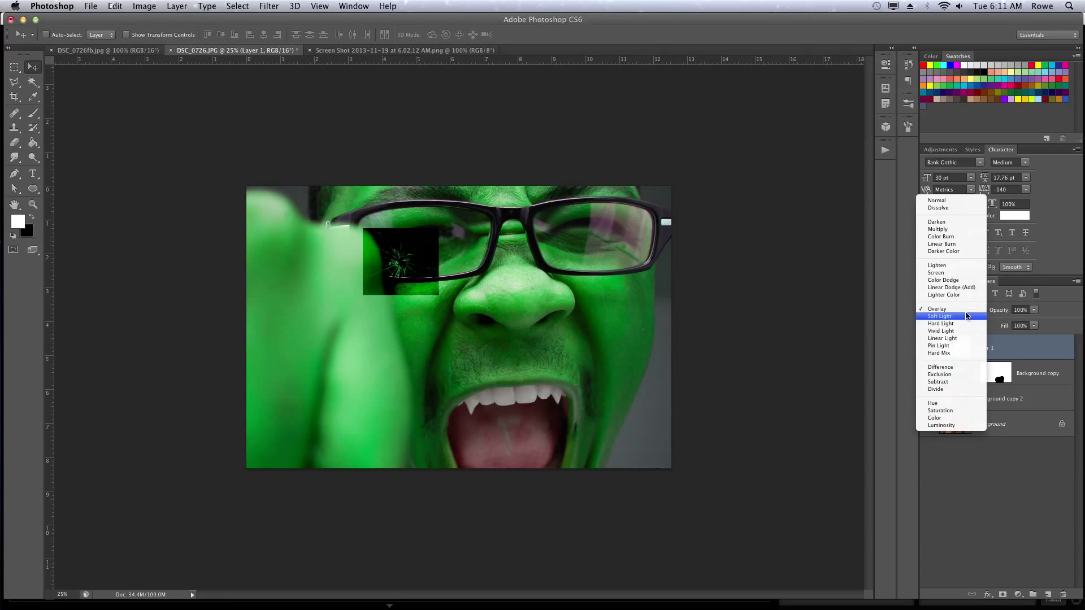
left_click(961, 324)
Step: Return the crack layer to Normal, then try Screen and move it toward the lens
left_click(962, 310)
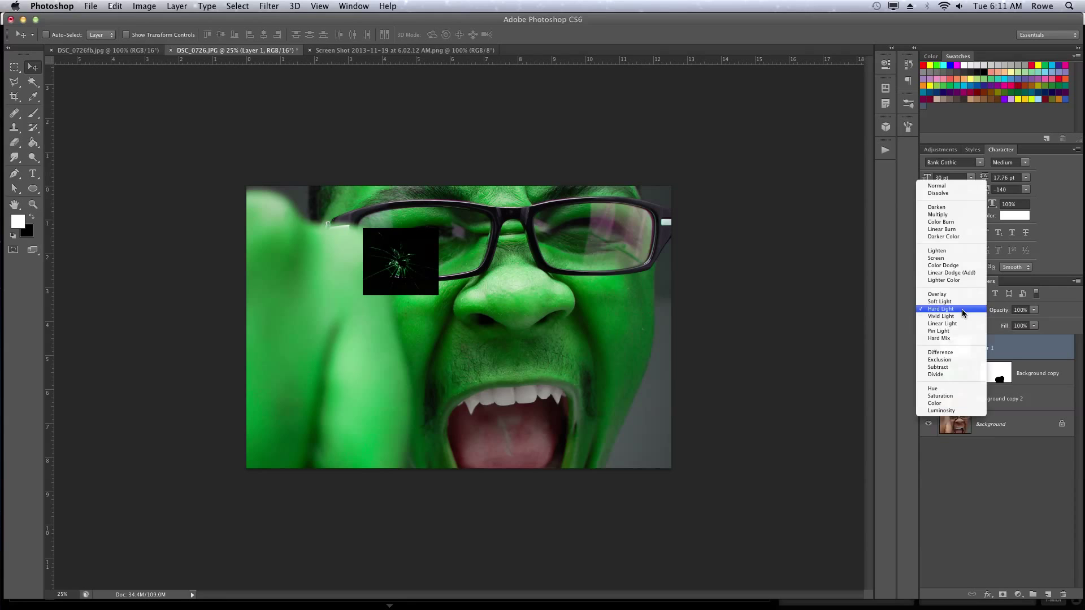
left_click(761, 364)
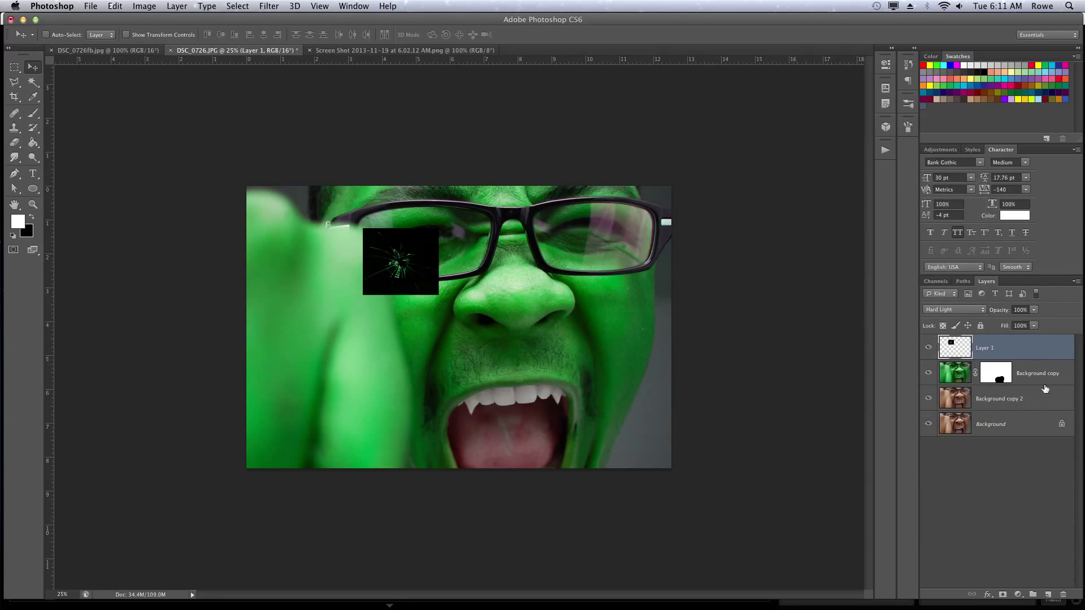
left_click(960, 309)
left_click(955, 186)
left_click(976, 310)
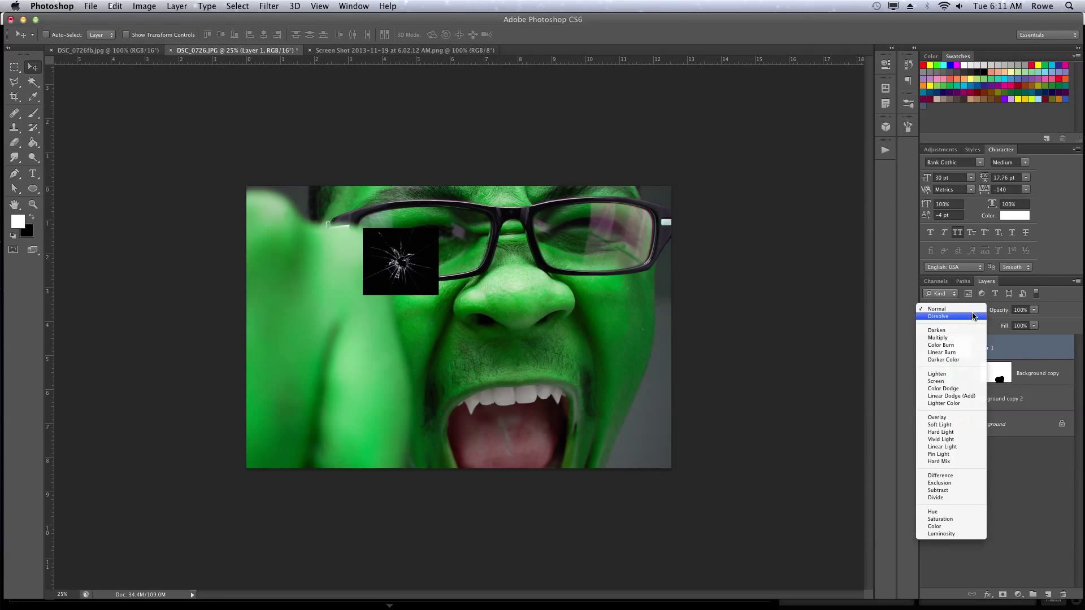
left_click(965, 381)
left_click_drag(525, 310, 547, 280)
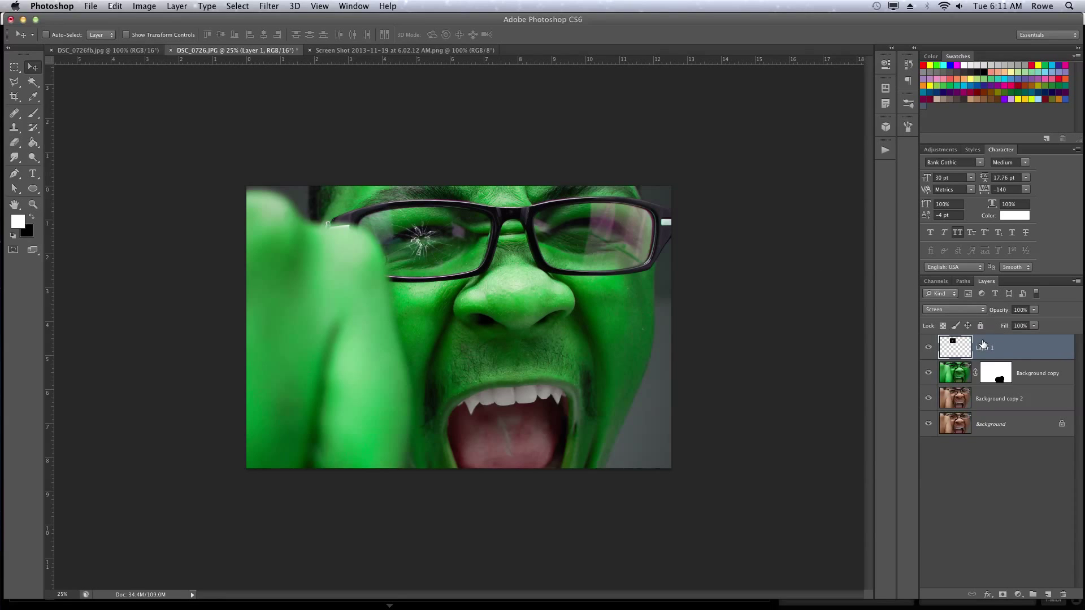
Step: Undo, invert the crack layer to dark cracks on white, set it to Multiply, and shift it right
key("super+alt+z")
key("super+alt+z")
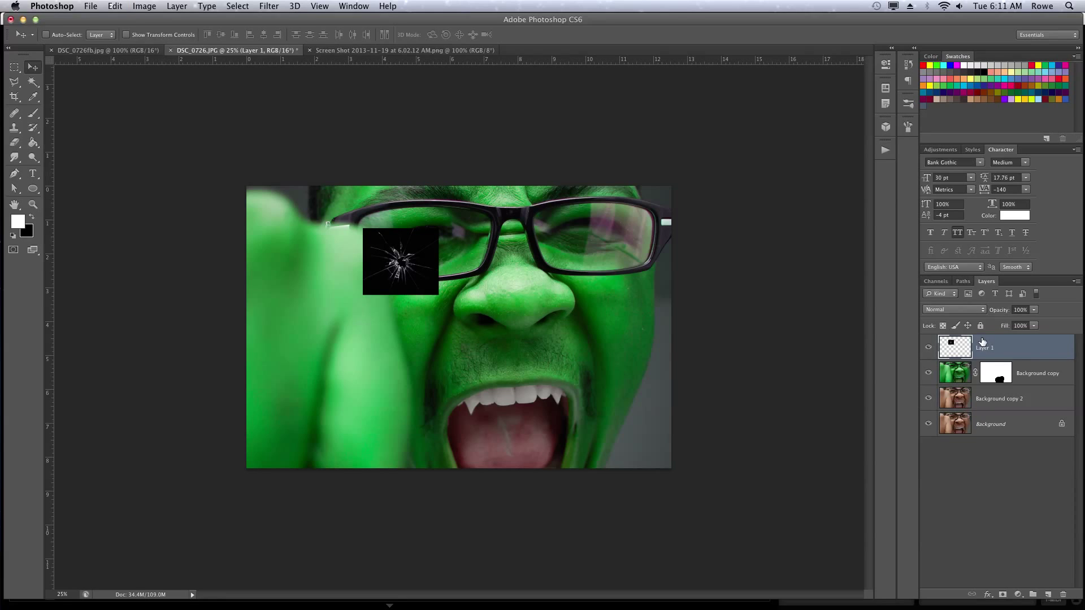
key("super+i")
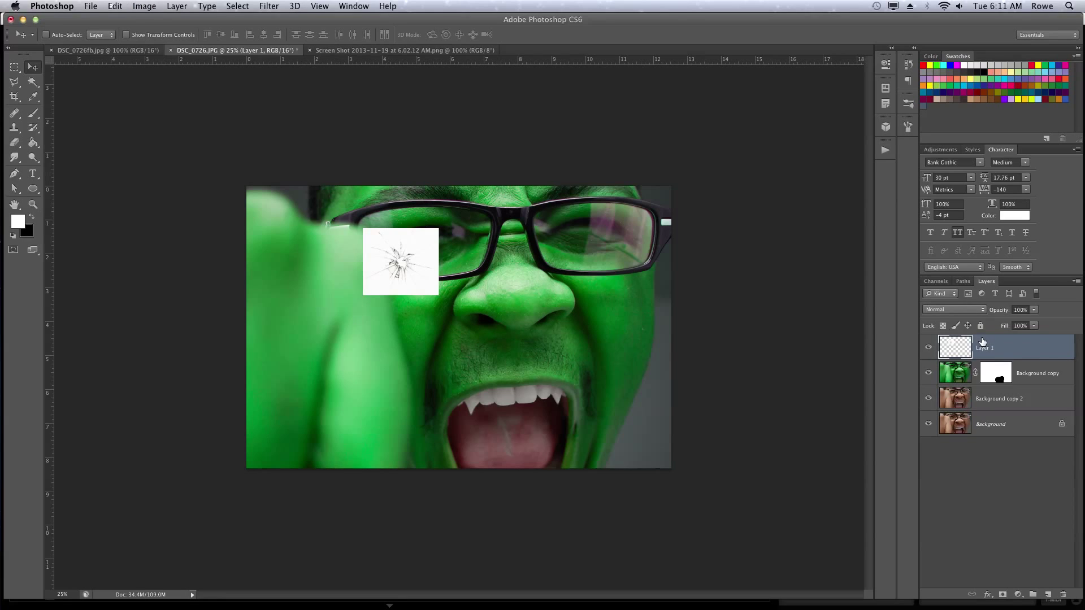
left_click(966, 310)
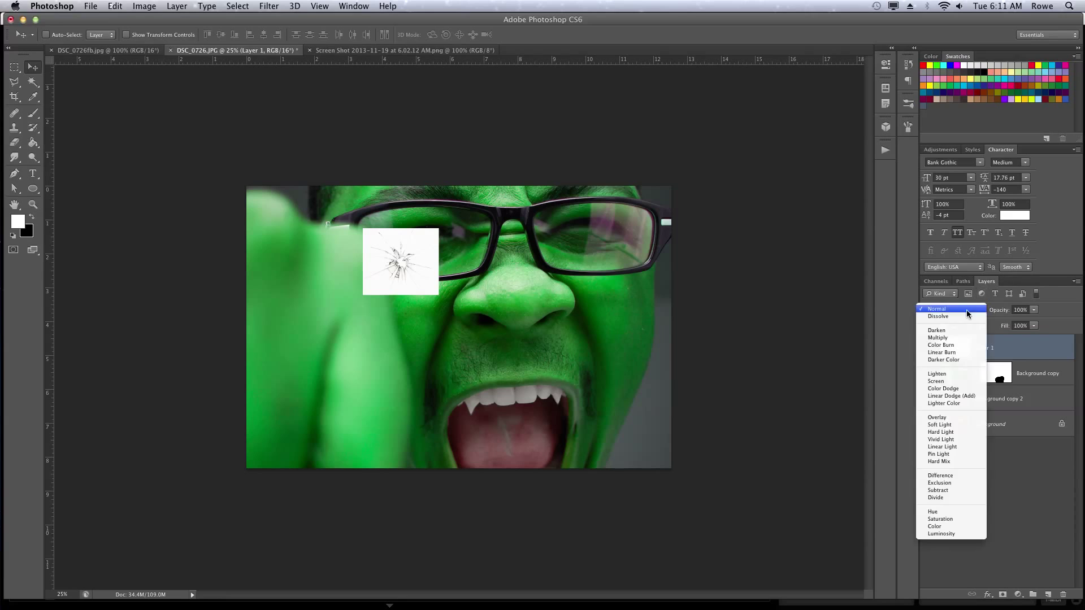
left_click(938, 338)
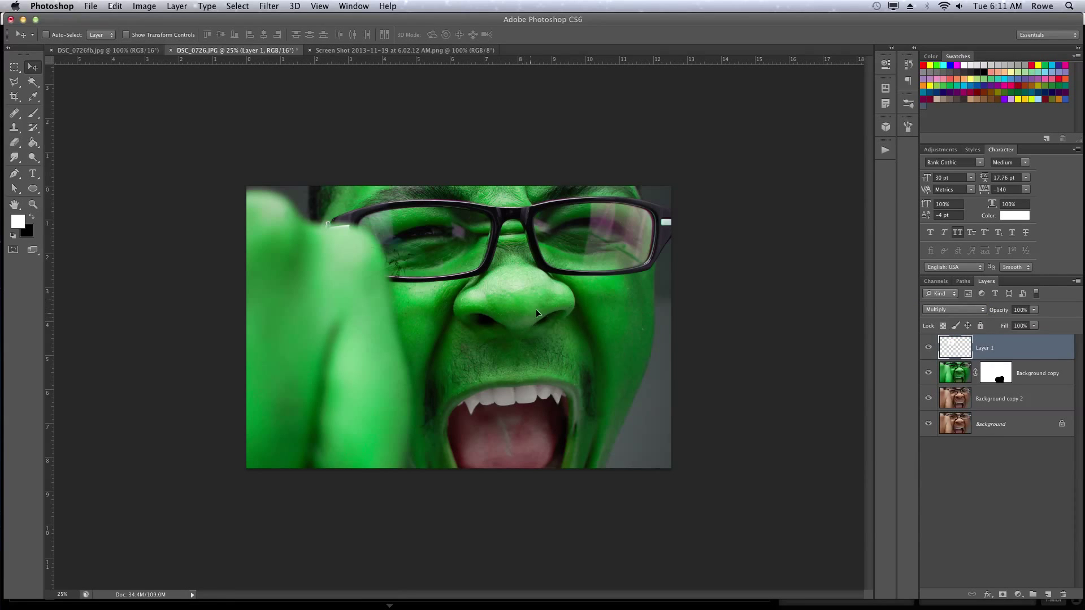
left_click_drag(538, 312, 567, 303)
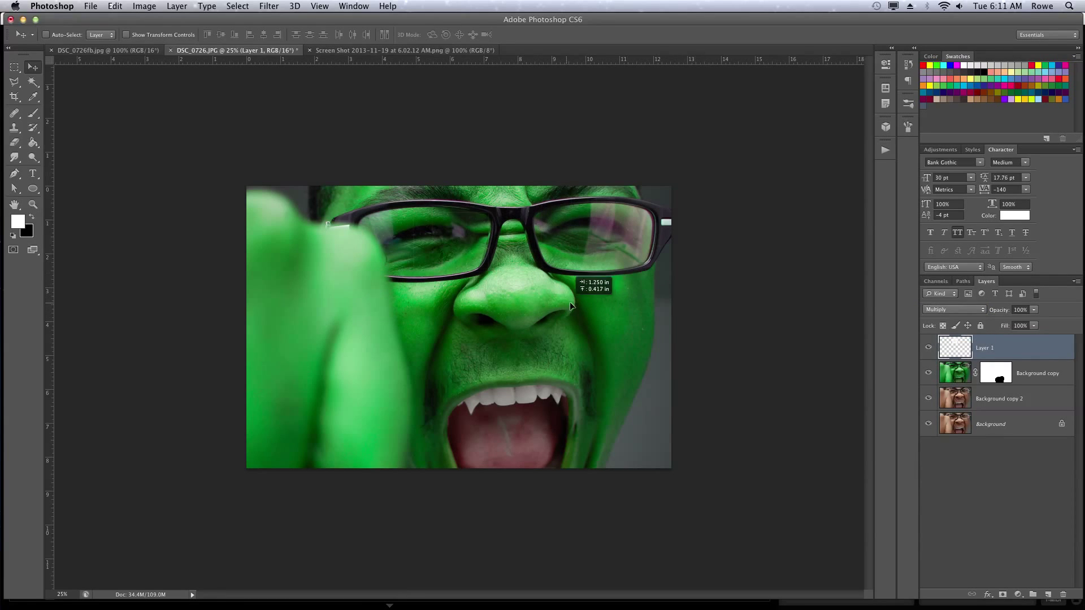
Step: Set Layer 1 to Screen, invert it back to white cracks, and move it onto the left lens
left_click(965, 314)
left_click(949, 353)
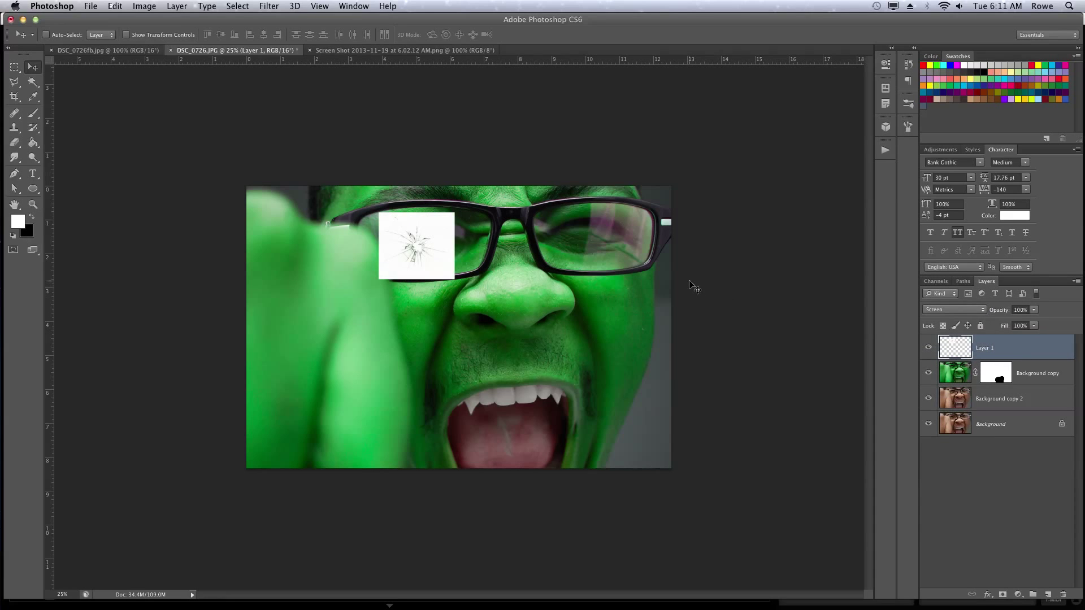
key("super+i")
left_click_drag(542, 243, 545, 241)
Step: Scale the cracks proportionally to about 177% and rotate them to fit the left lens
key("super+t")
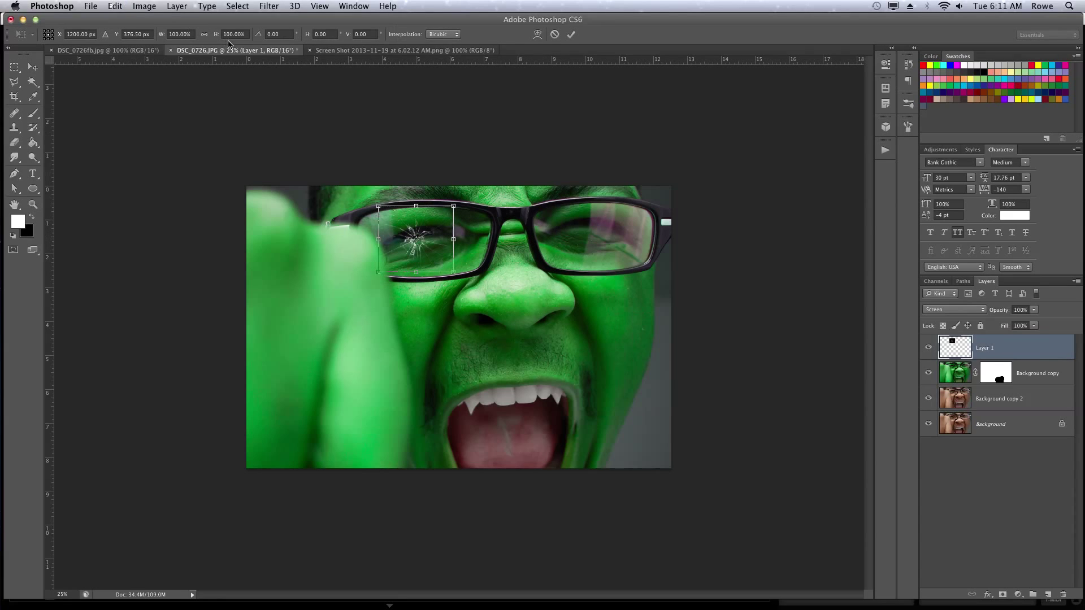
left_click(205, 34)
left_click_drag(217, 38, 263, 37)
left_click_drag(457, 231, 460, 229)
left_click_drag(489, 302, 471, 262)
key("Return")
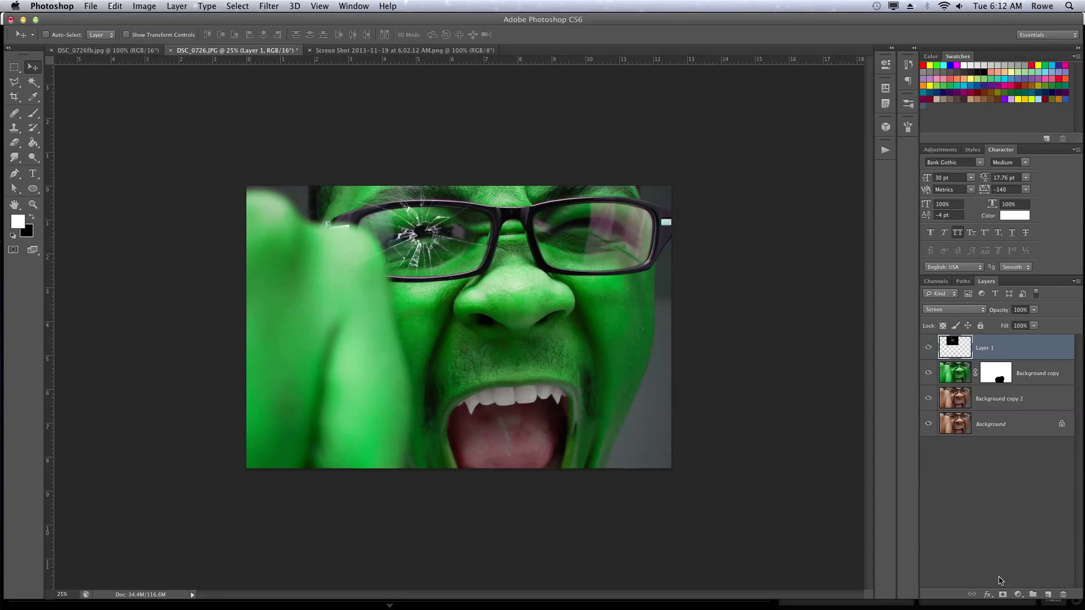
Step: Add a layer mask to Layer 1 and pick a soft round brush of about 153 px
left_click(1003, 594)
key("x")
key("b")
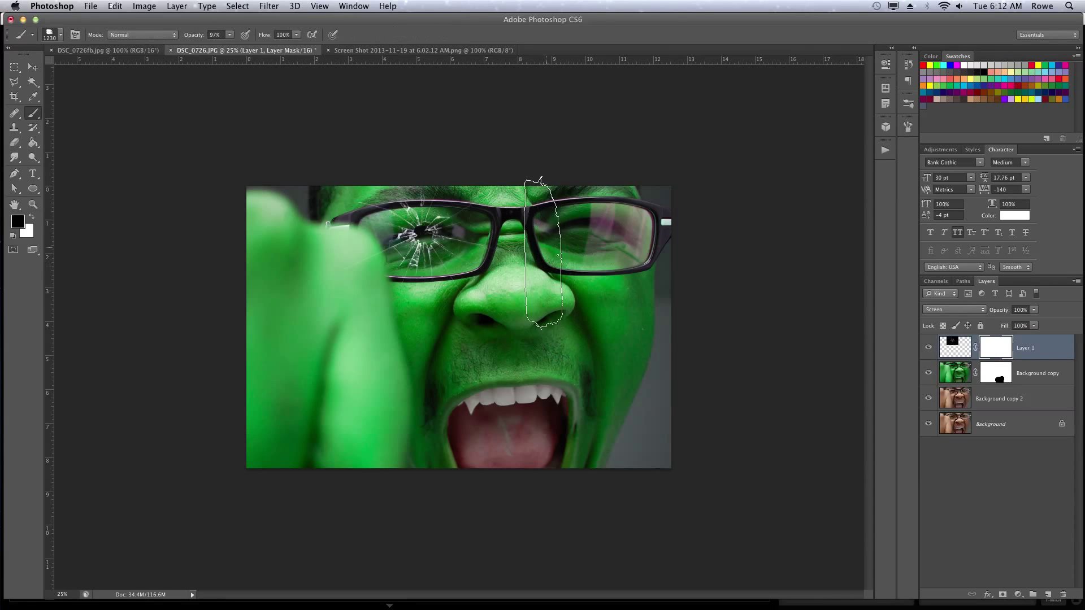
left_click(61, 34)
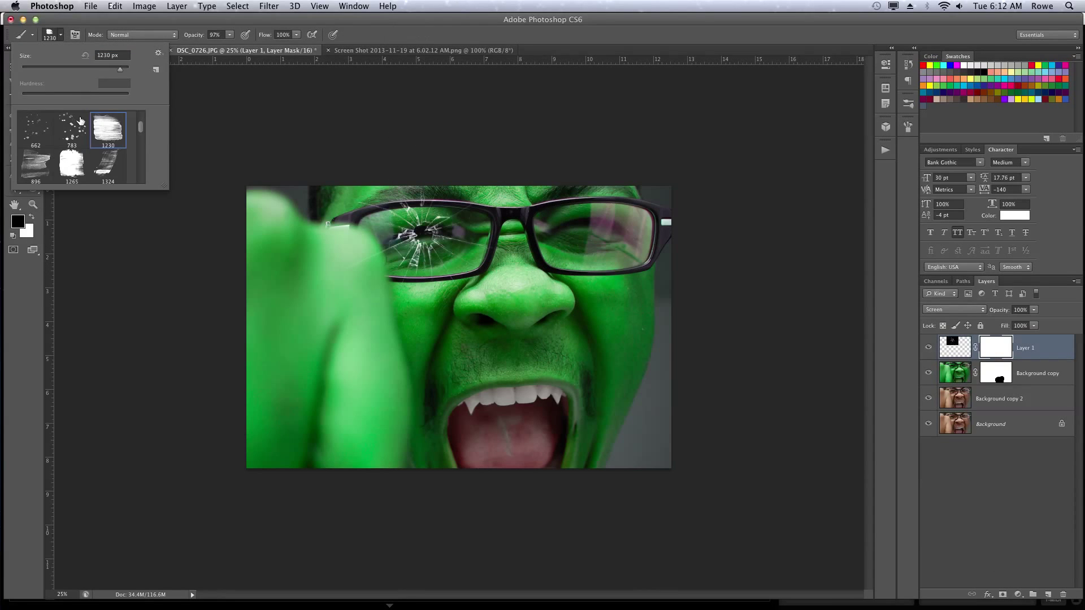
scroll(79, 142, "down", 5)
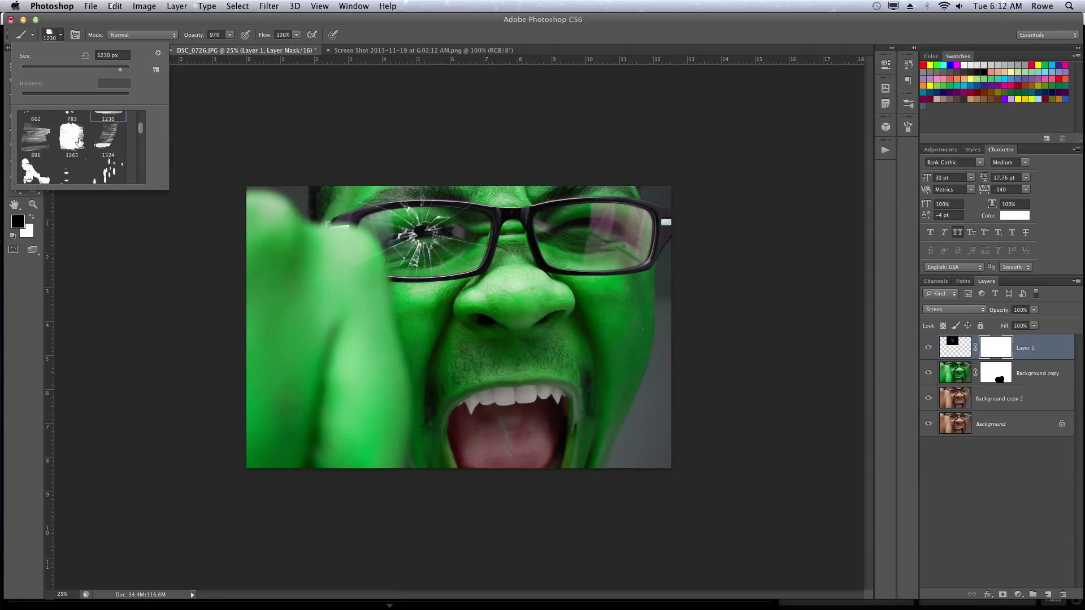
scroll(79, 142, "down", 10)
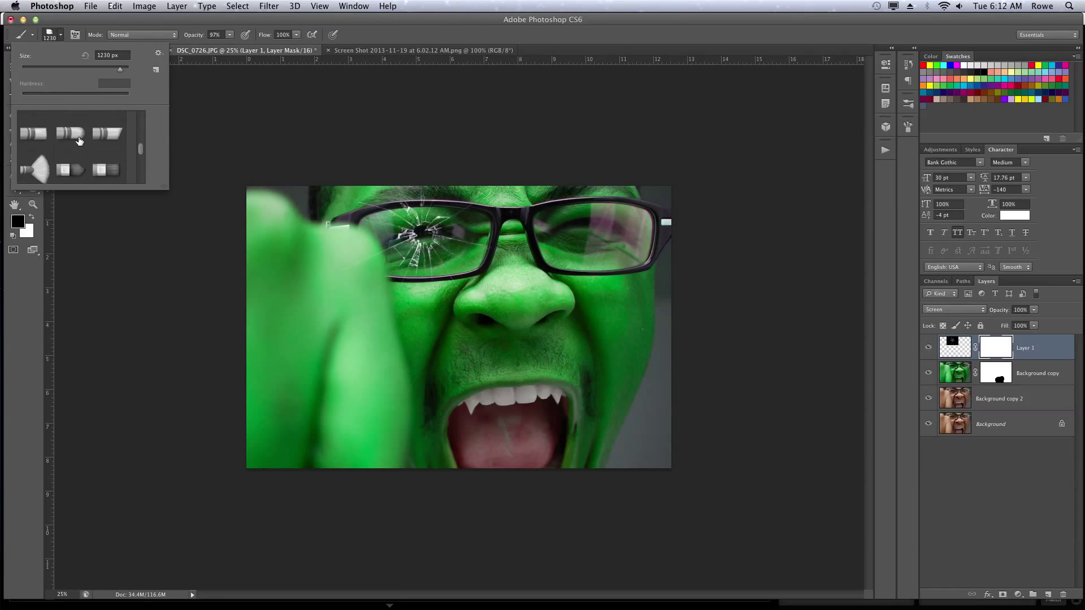
scroll(79, 142, "down", 8)
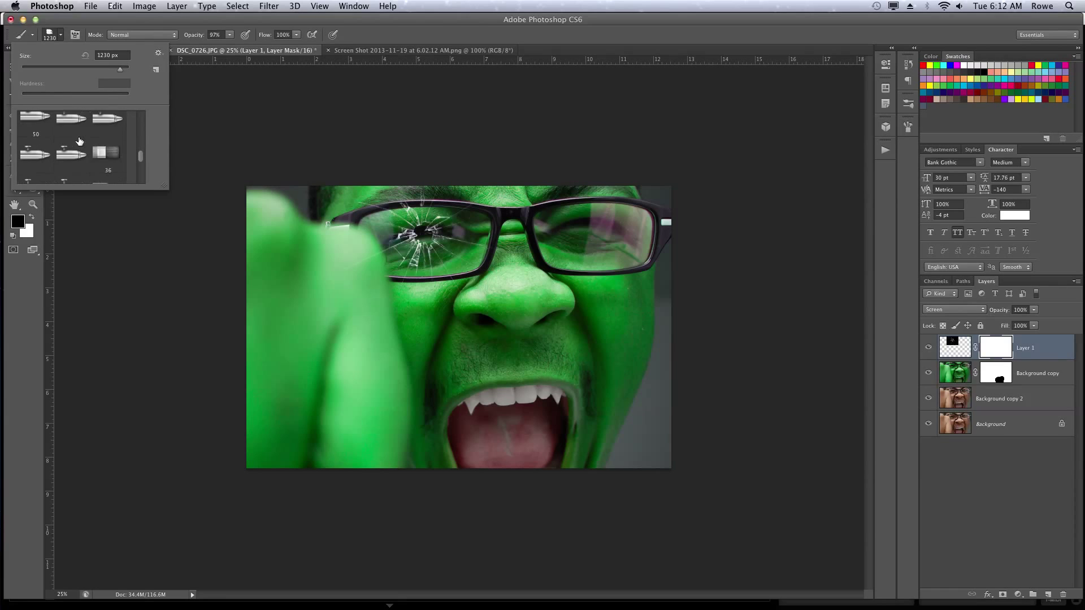
scroll(79, 141, "up", 8)
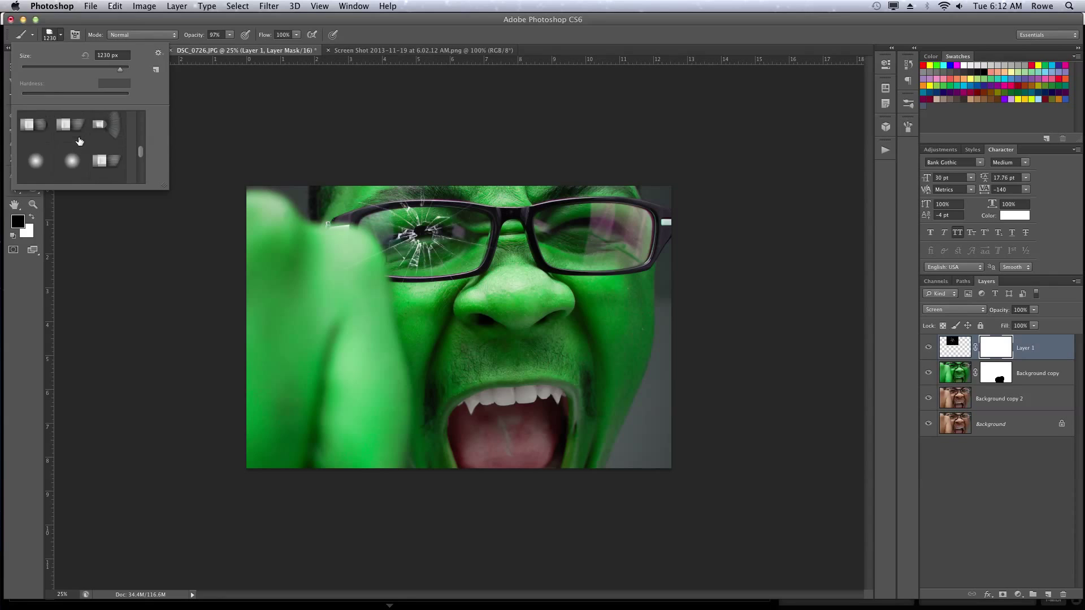
scroll(79, 142, "up", 5)
left_click(72, 135)
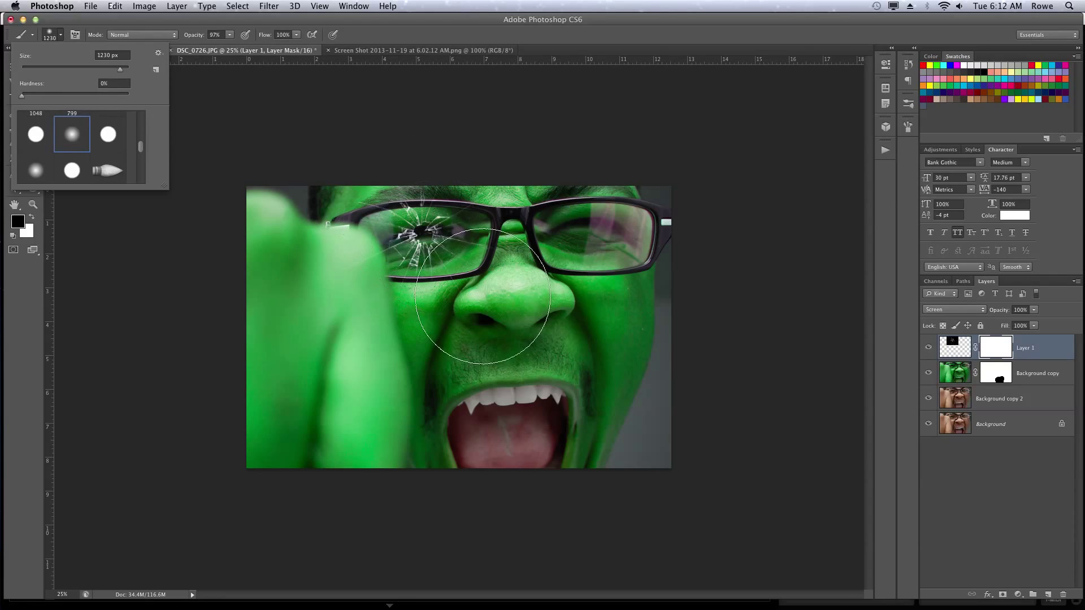
right_click(521, 309)
left_click_drag(630, 339, 603, 348)
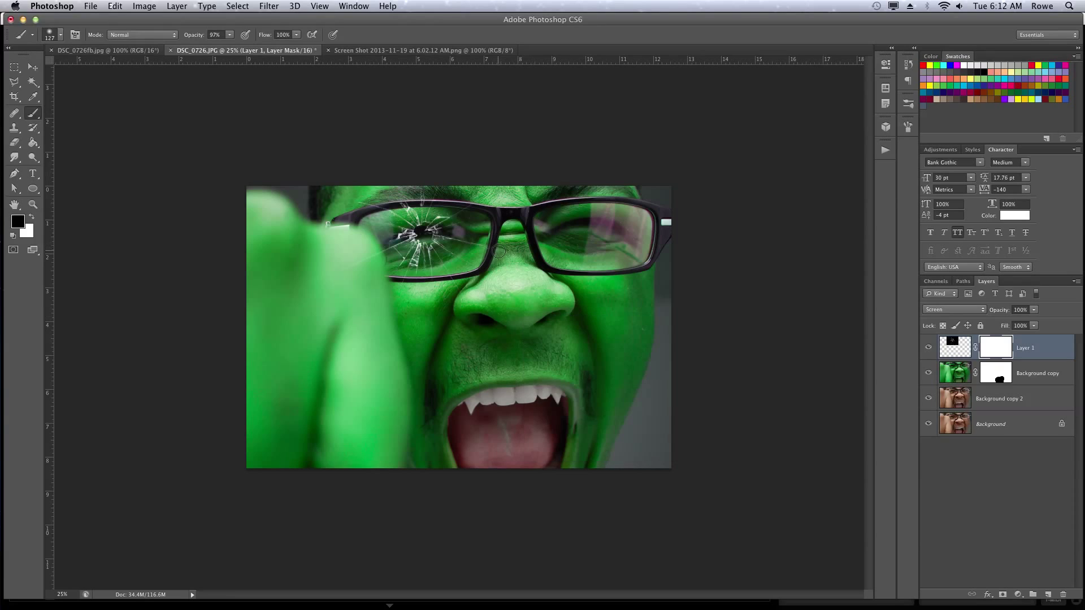
key("Return")
Step: Paint black on the mask to hide cracks beyond the left lens and upper rim
left_click(32, 217)
key("x")
mouse_move(421, 289)
left_mouse_down()
mouse_move(478, 282)
mouse_move(492, 268)
mouse_move(499, 243)
mouse_move(456, 201)
mouse_move(520, 203)
left_mouse_up()
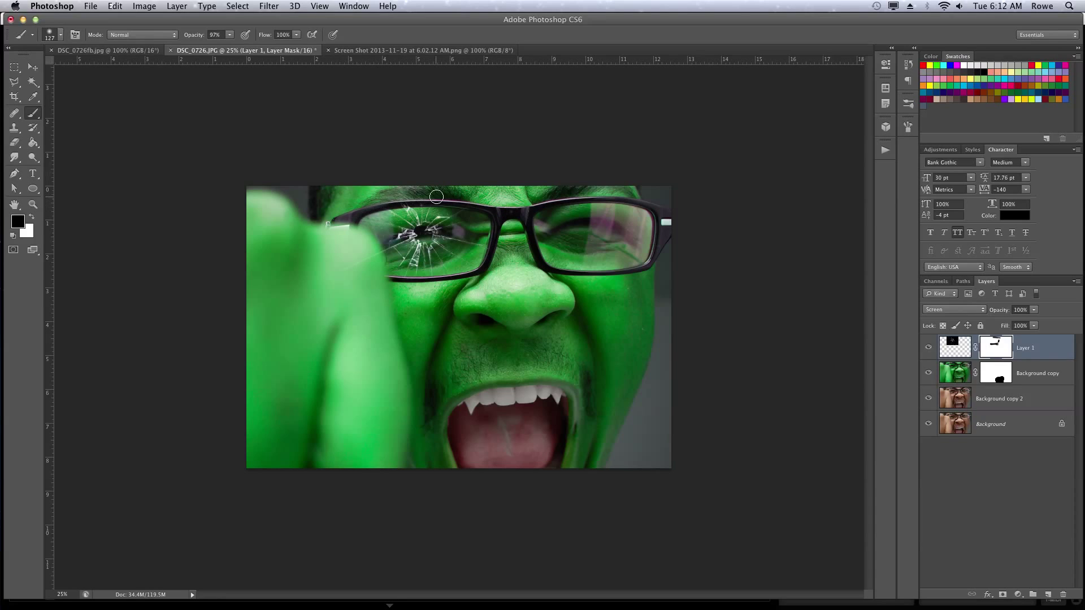
mouse_move(369, 206)
left_mouse_down()
mouse_move(452, 193)
mouse_move(337, 194)
left_mouse_up()
key("v")
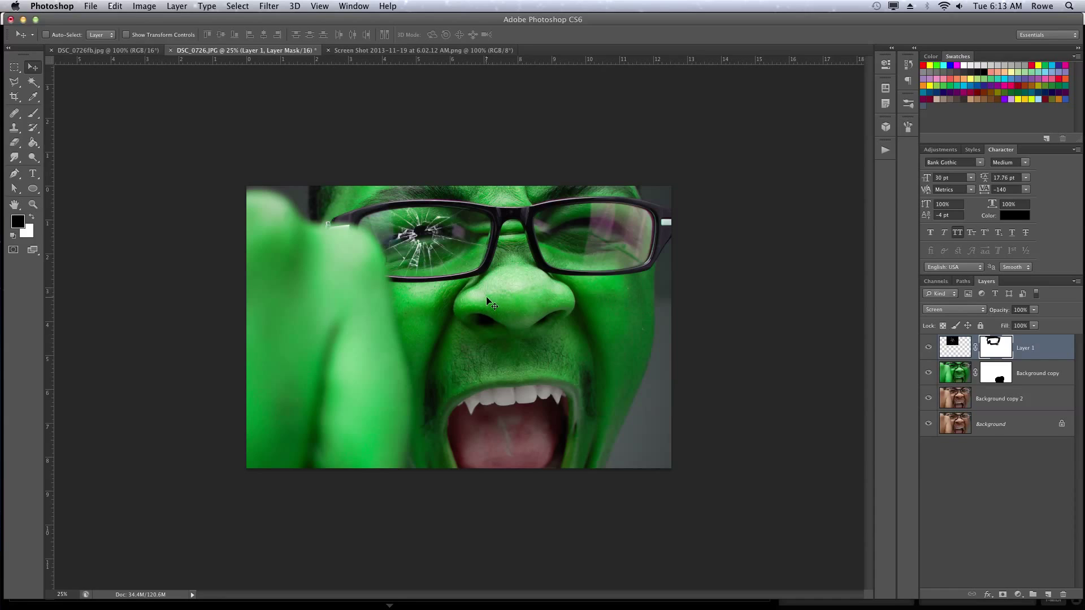
left_click_drag(460, 293, 634, 288)
key("super+z")
Step: Apply a Levels adjustment to Layer 1's pixels, tuning the midtone slider for the cracks
left_click(949, 347)
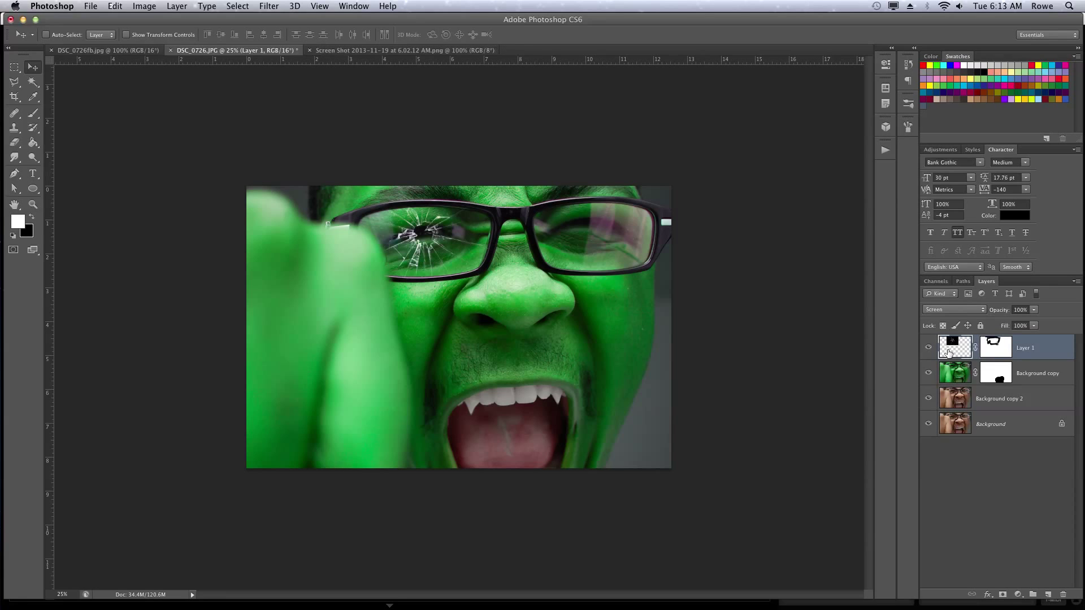
key("super+l")
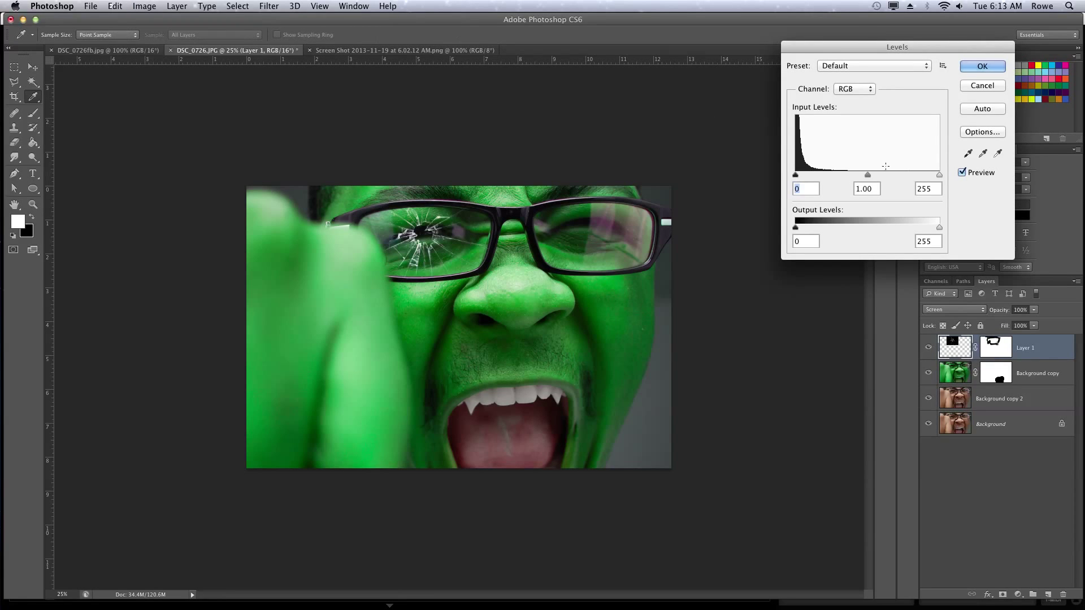
left_click_drag(868, 174, 883, 176)
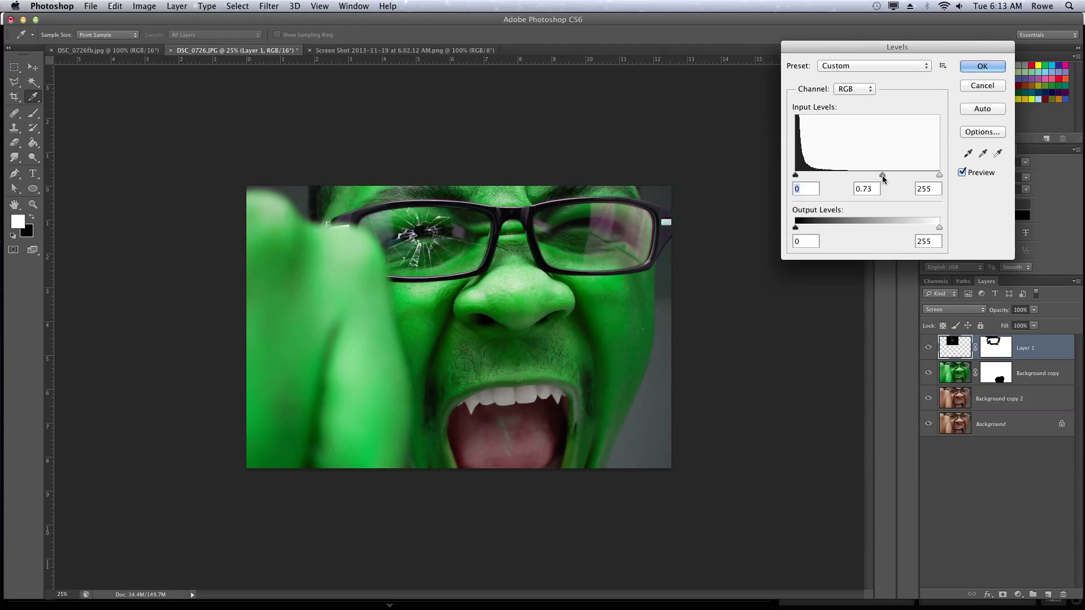
key("Tab")
left_click_drag(882, 173, 825, 177)
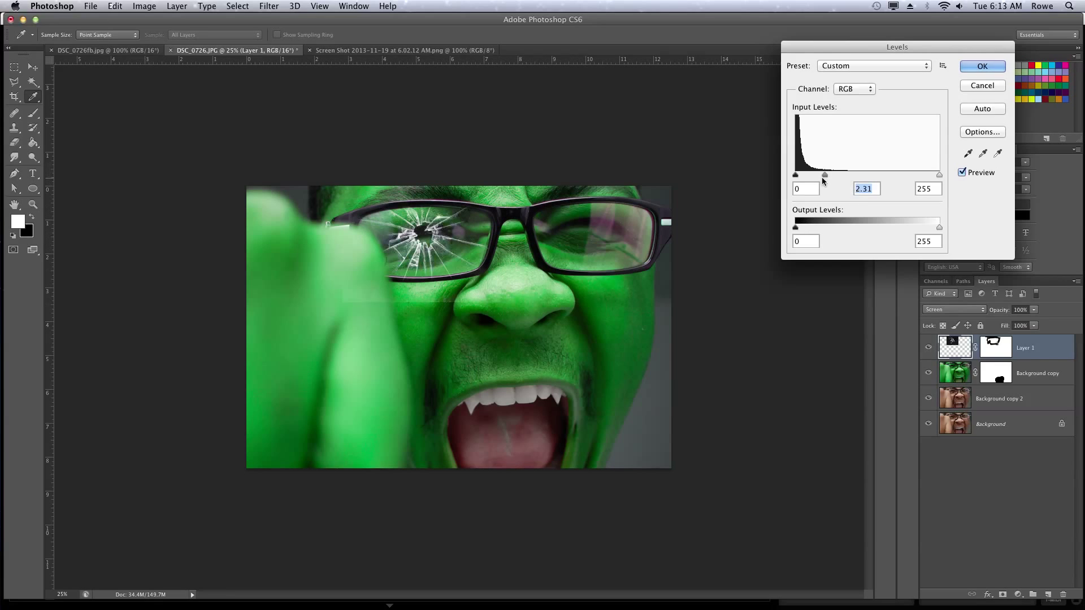
left_click_drag(823, 176, 887, 178)
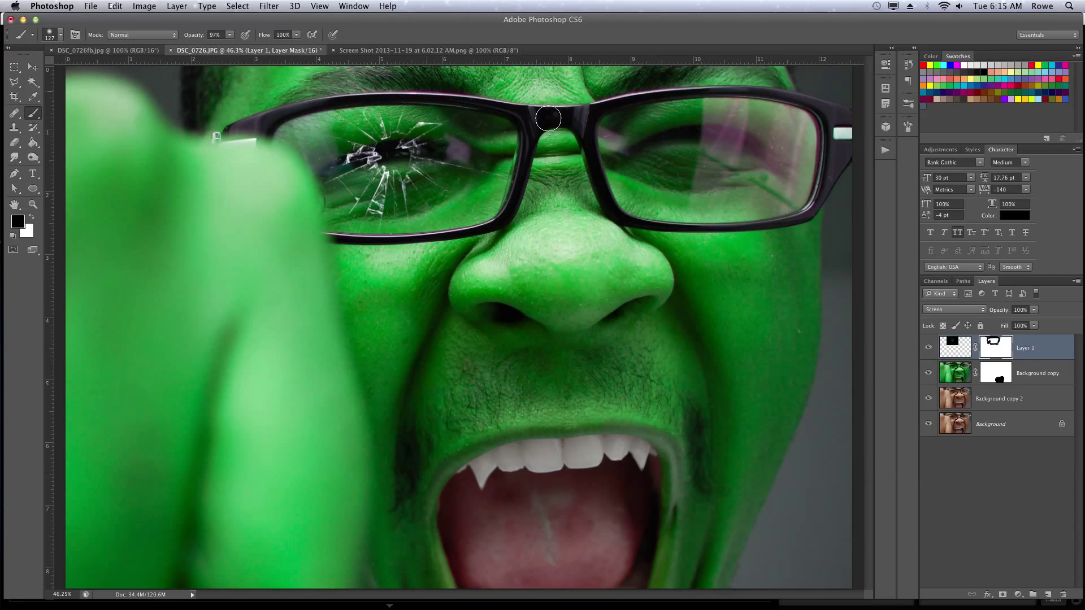
Step: Select Layer 1, Background copy and Background copy 2, and merge them into one layer
key("v")
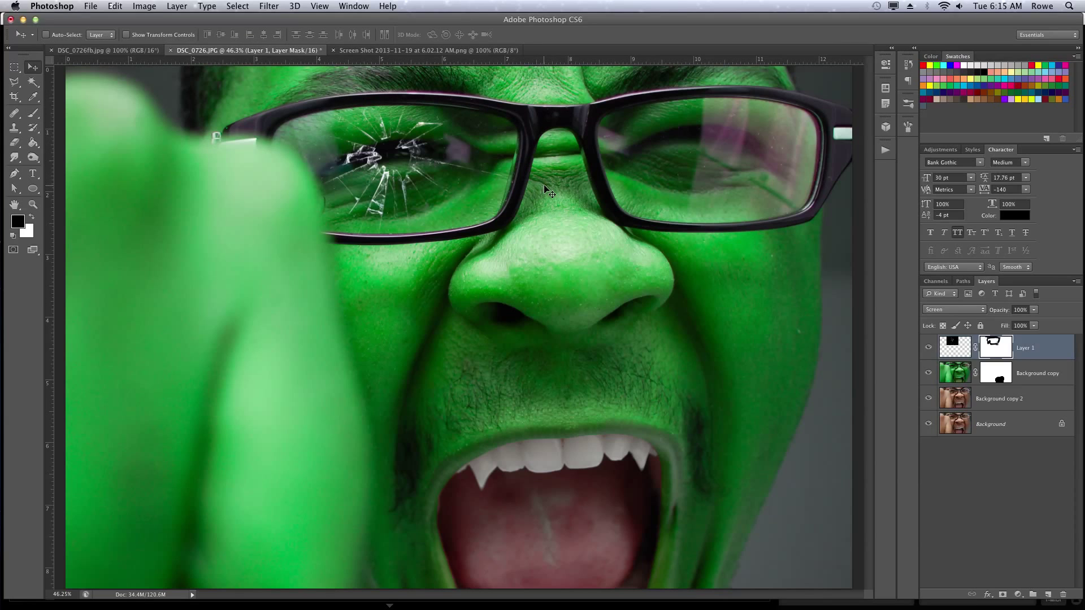
key("super+minus")
key("super+minus")
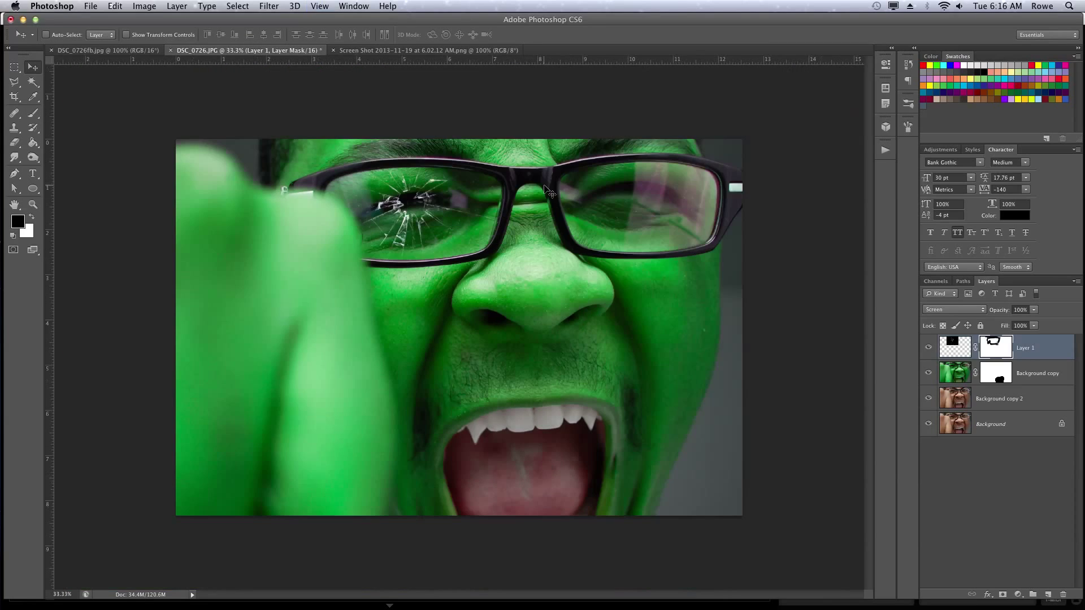
key("alt+bracketleft")
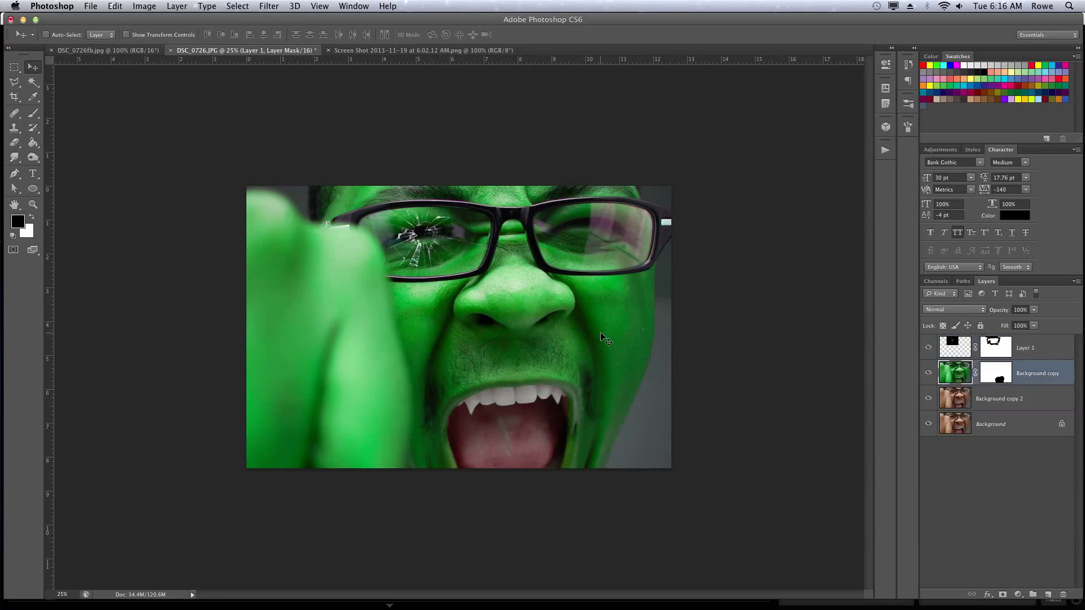
key("x")
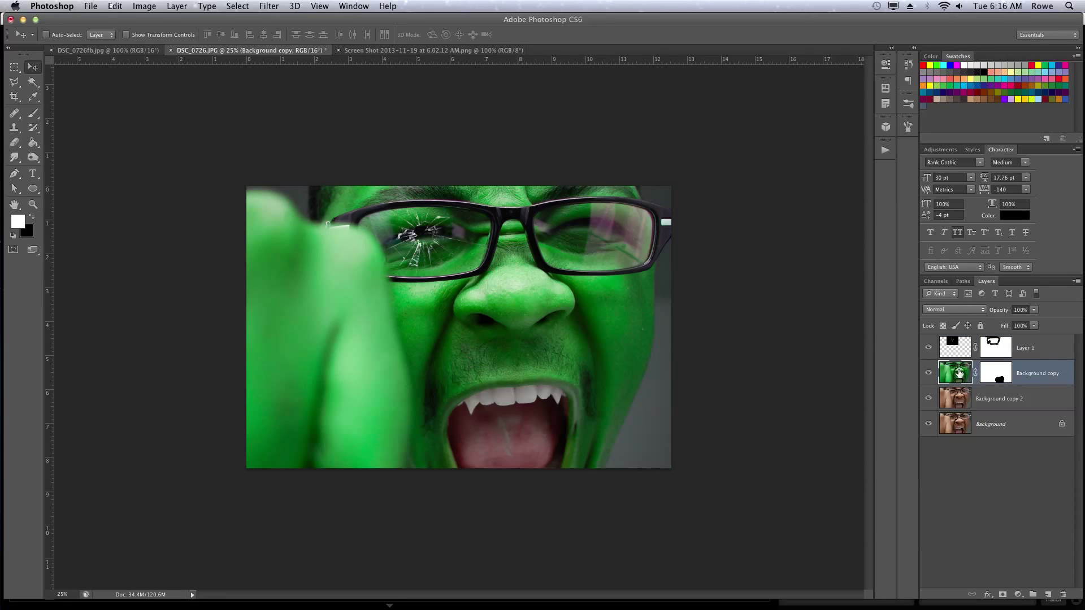
left_click(1047, 353, "shift")
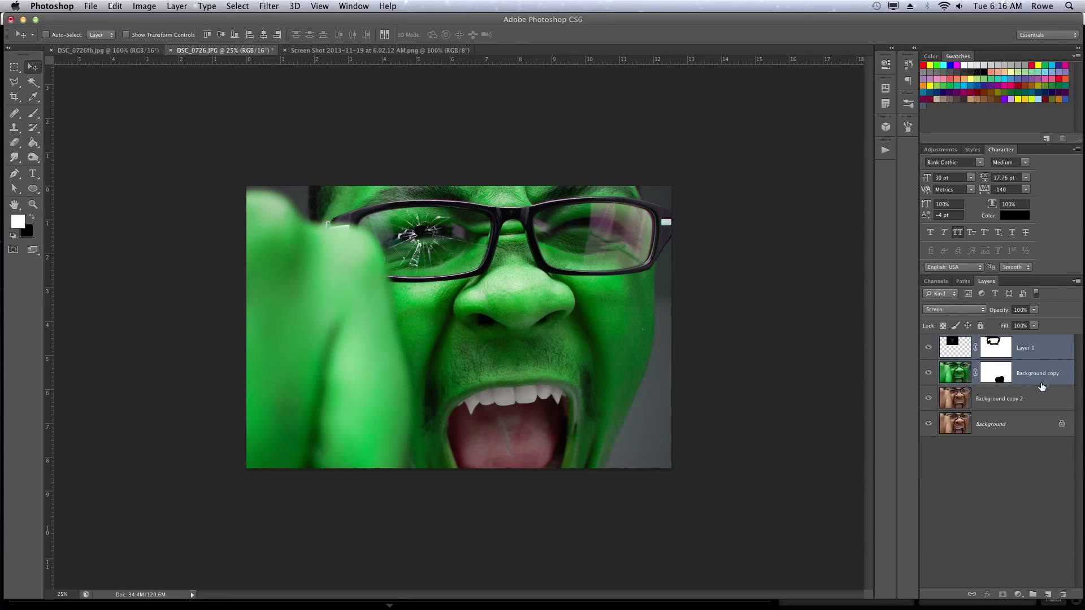
left_click(1041, 397, "shift")
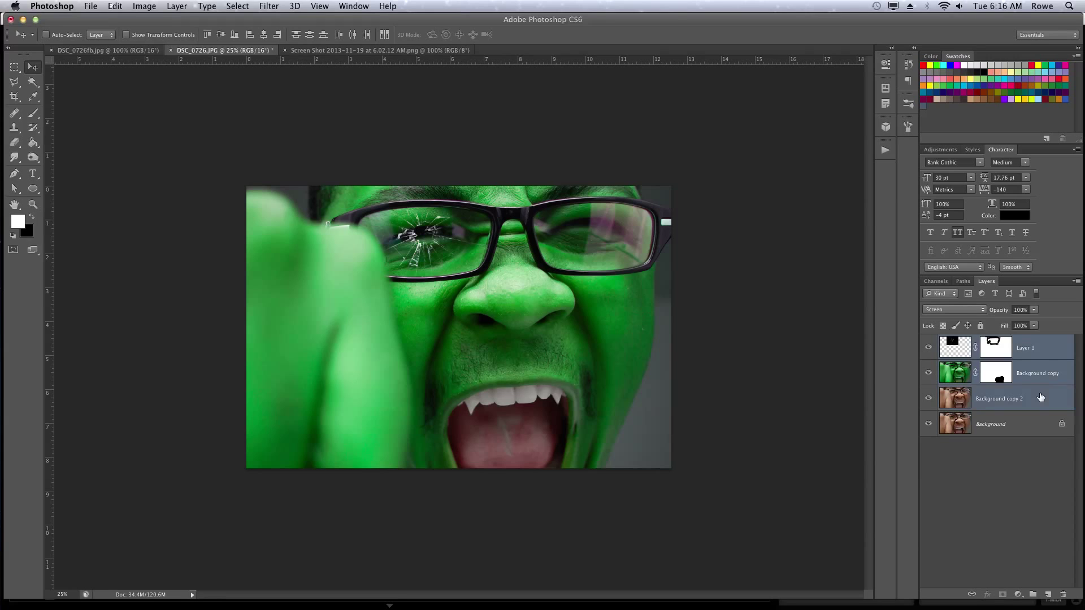
key("super+e")
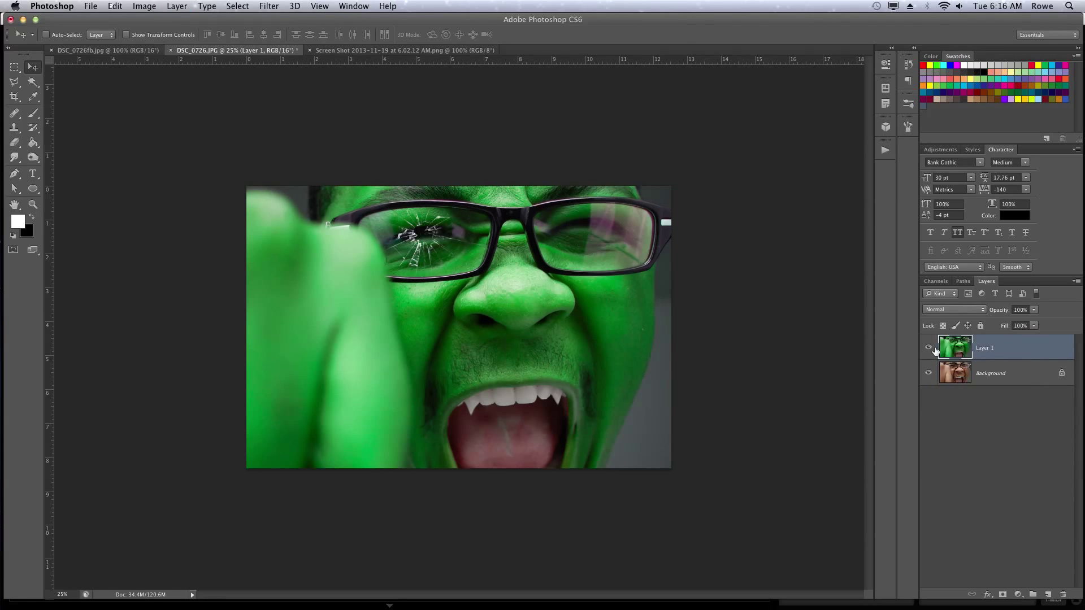
Step: Open Filter > Sharpen > Unsharp Mask and raise the Amount to 117%
left_click(139, 5)
mouse_move(150, 42)
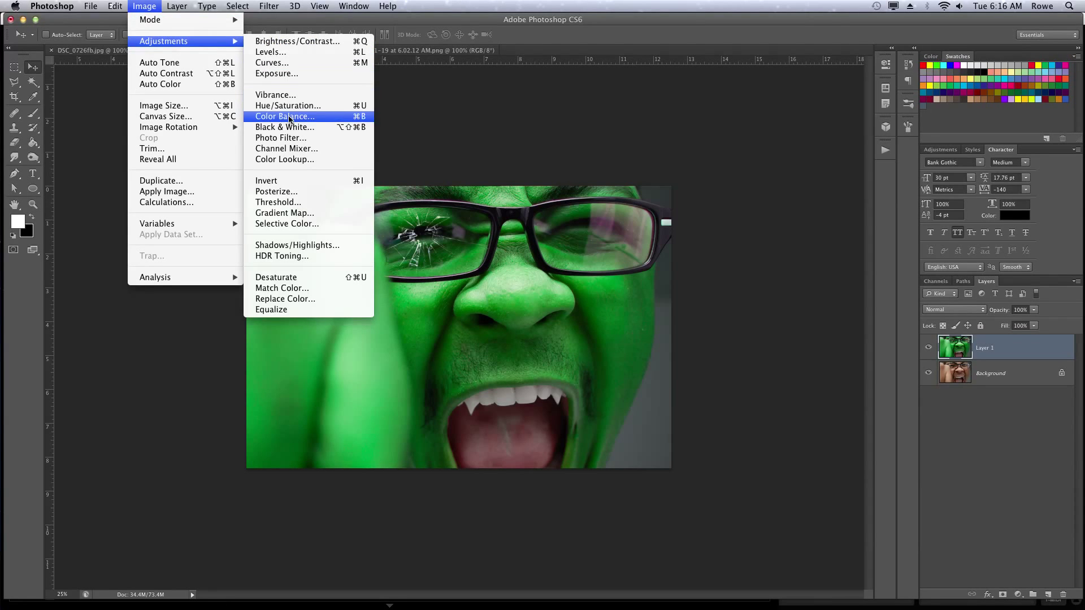
mouse_move(269, 5)
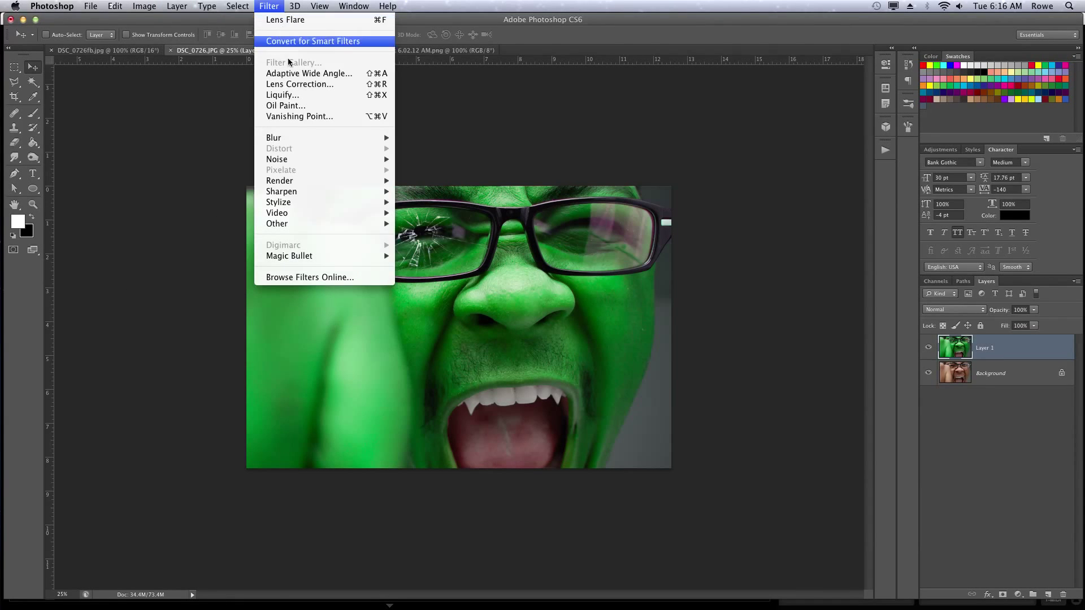
mouse_move(332, 192)
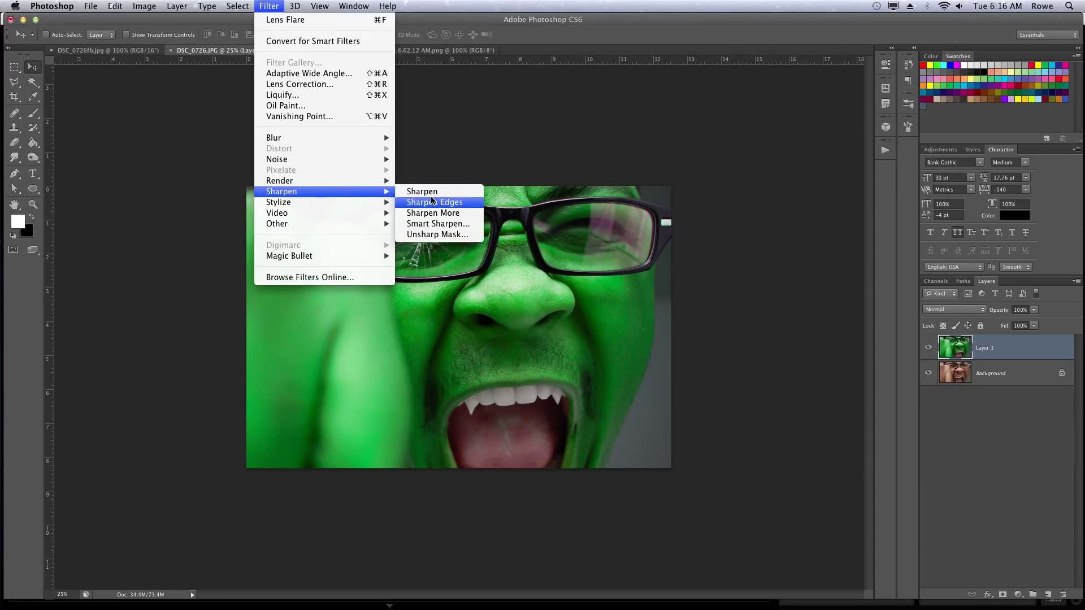
left_click(435, 234)
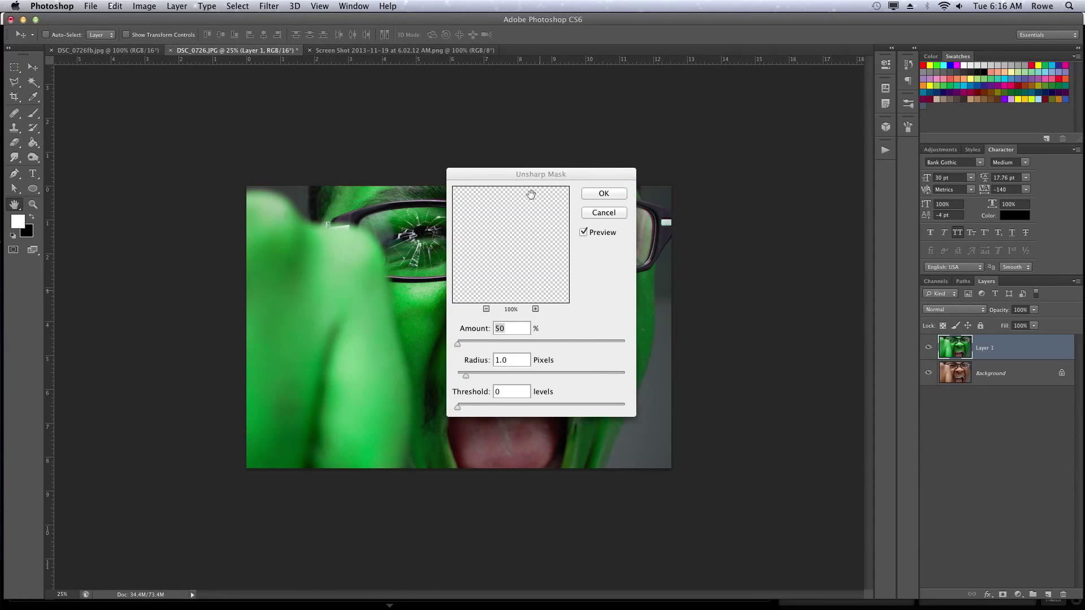
left_click_drag(539, 174, 761, 141)
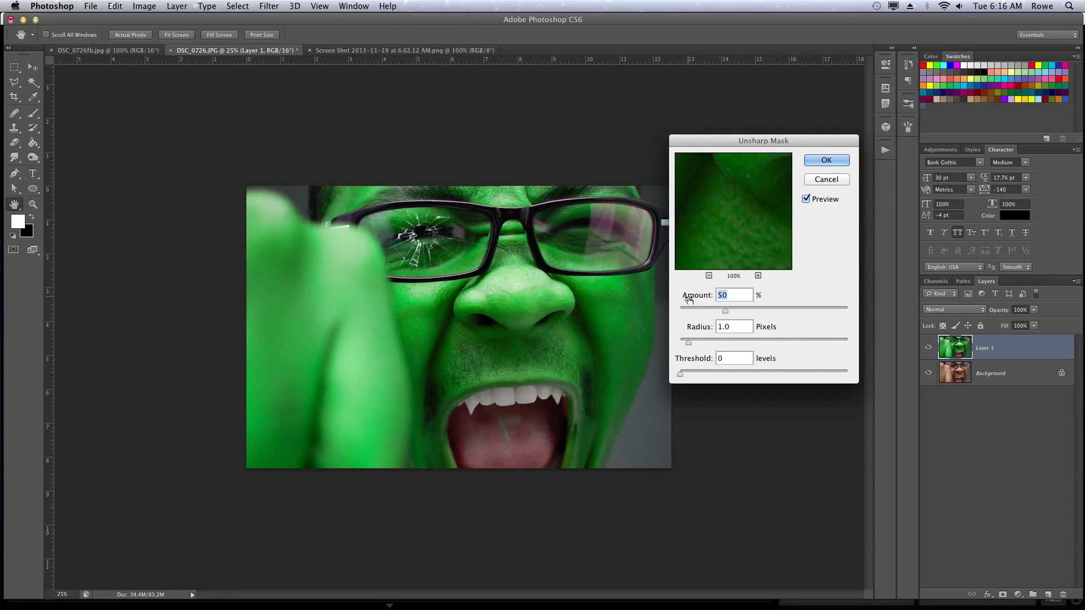
left_click_drag(691, 297, 710, 332)
left_click_drag(692, 295, 710, 297)
Step: Adjust the radius, reset Threshold to 0, and apply the sharpening
left_click_drag(690, 362, 692, 363)
left_click_drag(695, 332, 694, 365)
key("shift+Tab")
key("Tab")
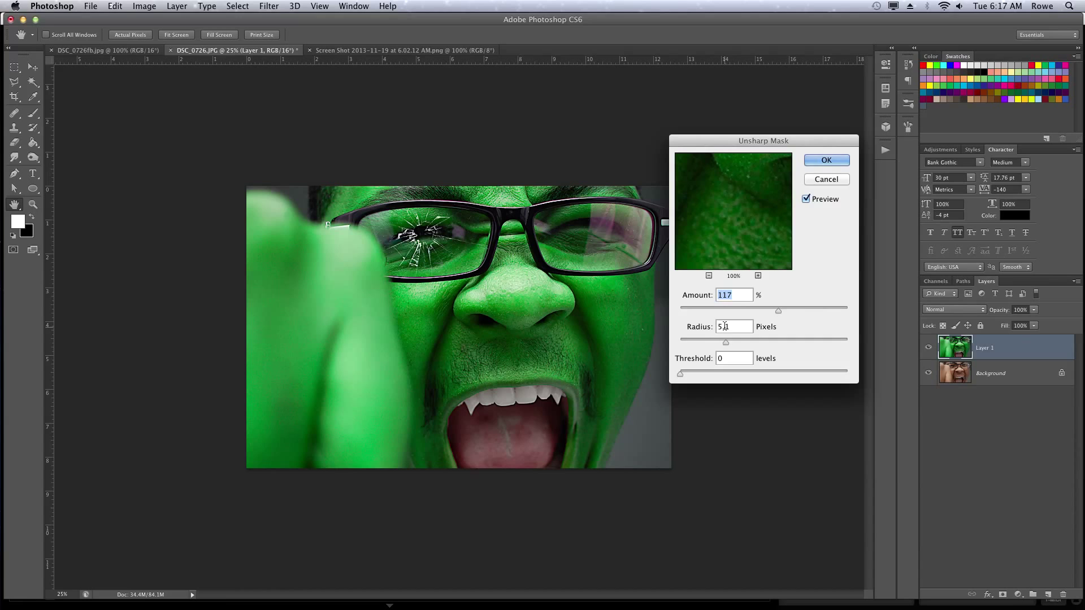
key("Return")
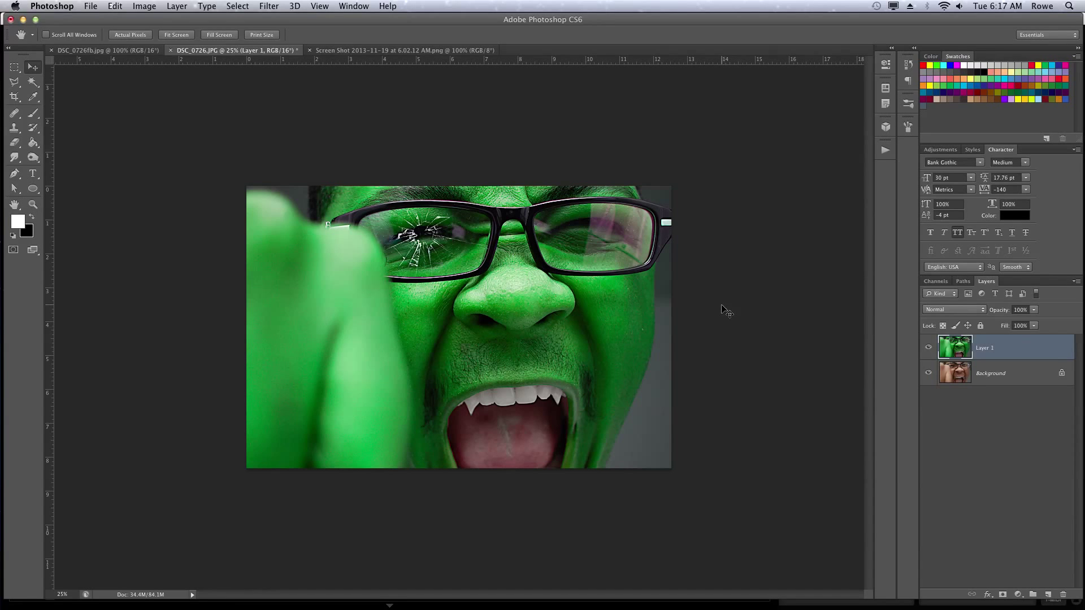
Step: Open Image > Adjustments > Shadows/Highlights and set Shadows to 12% with initial highlight and midtone contrast values
left_click(145, 6)
mouse_move(182, 45)
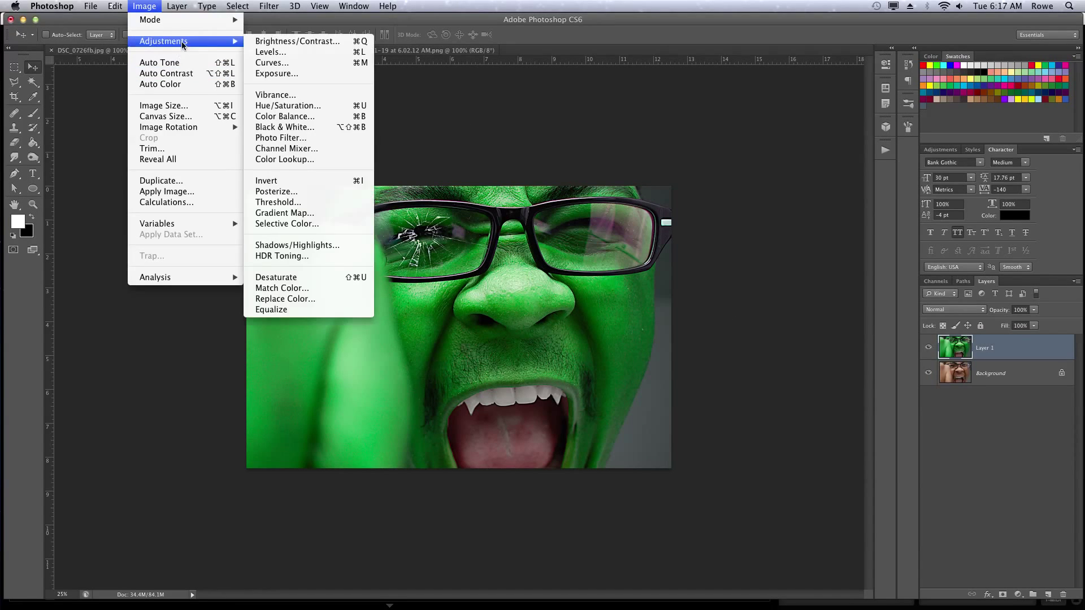
left_click(288, 245)
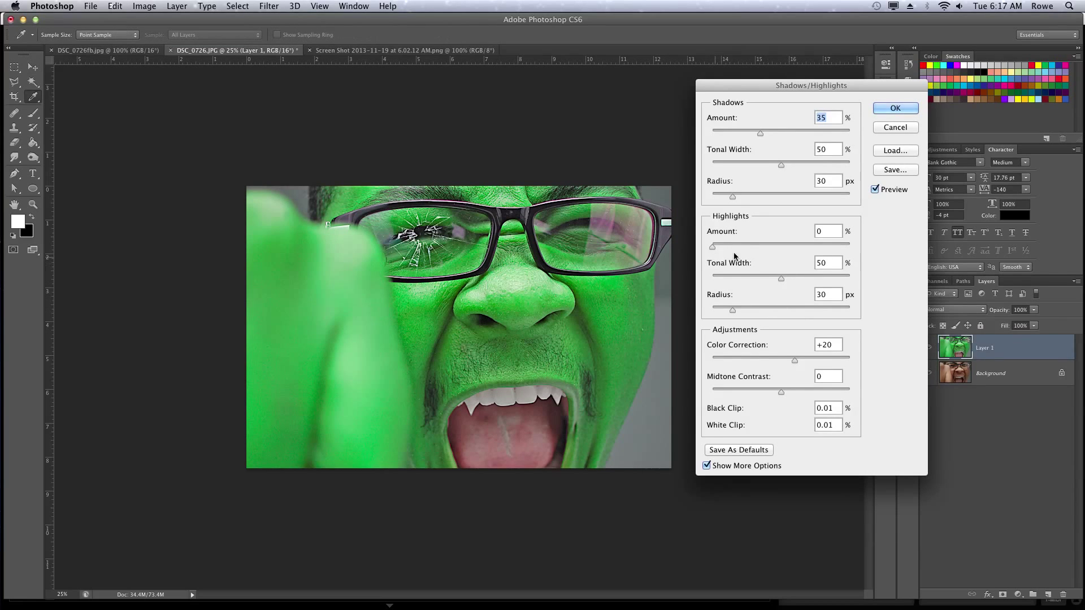
left_click_drag(725, 234, 687, 244)
left_click(761, 132)
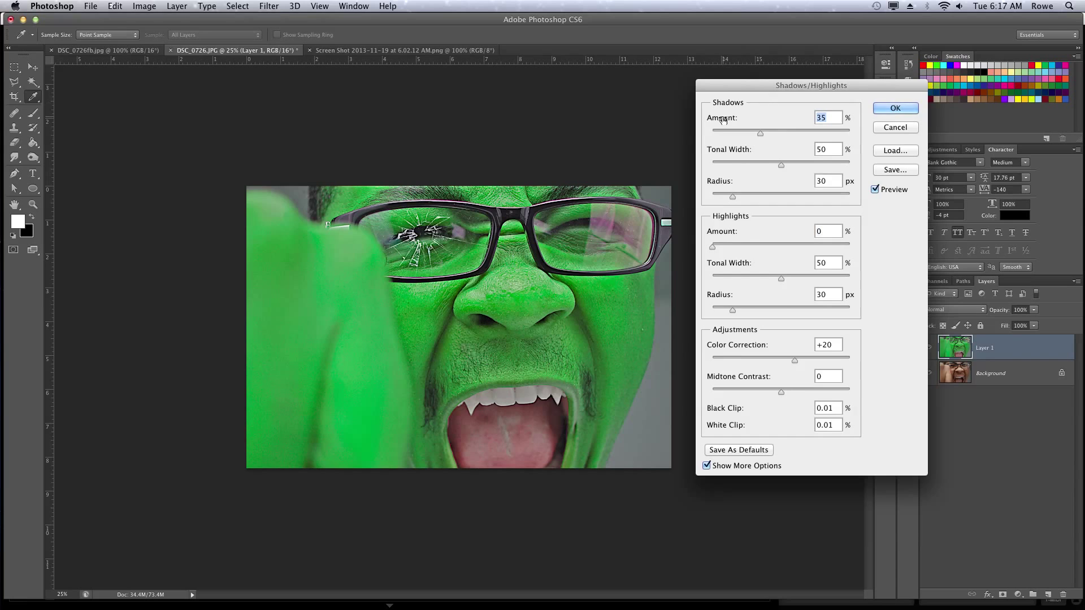
left_click_drag(724, 120, 727, 152)
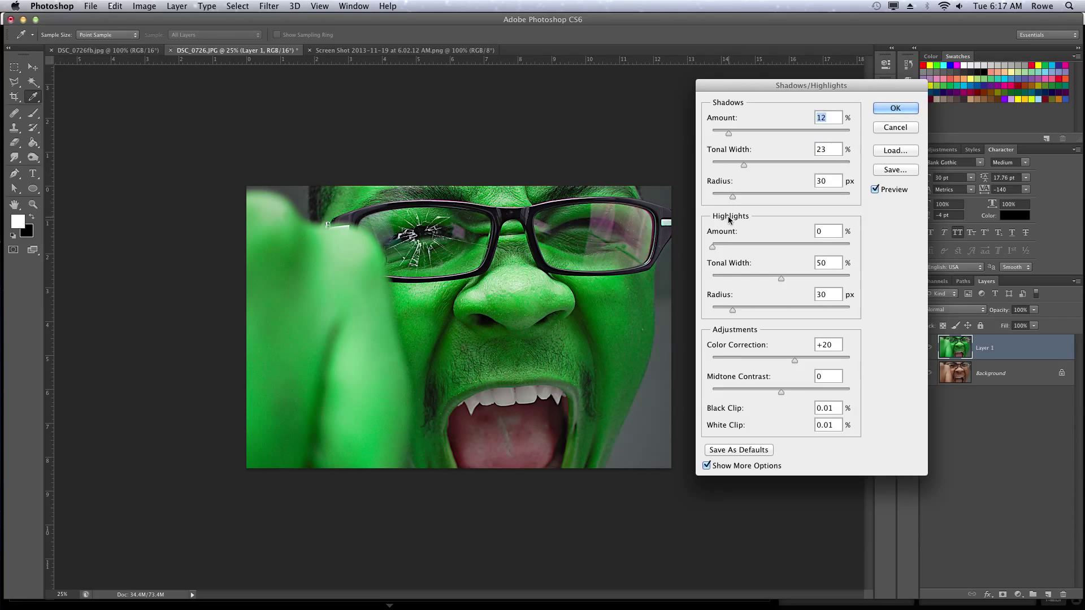
left_click_drag(730, 230, 732, 232)
left_click_drag(730, 384, 751, 379)
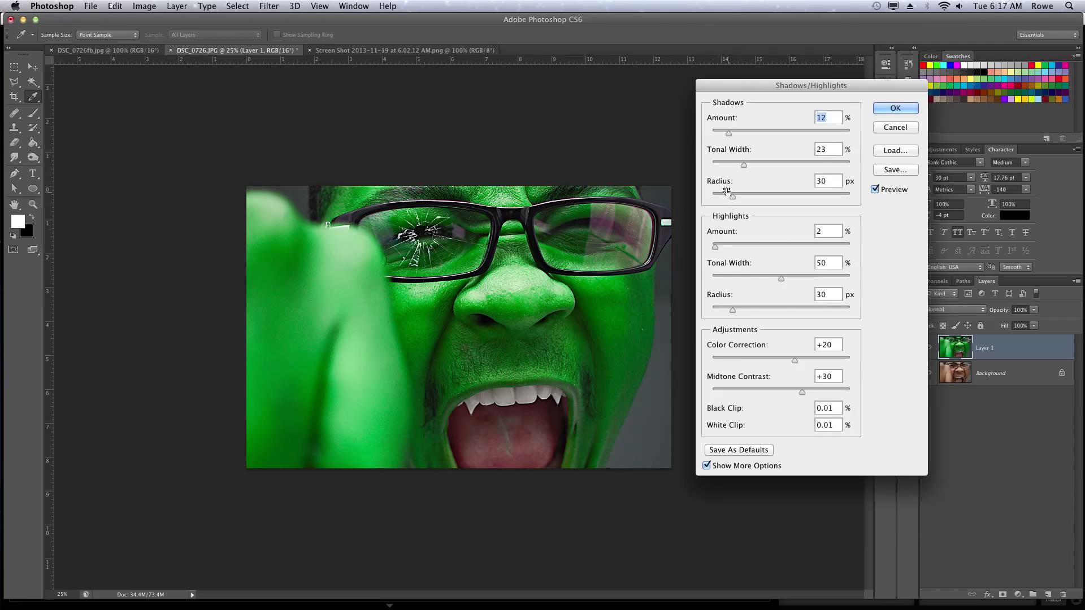
left_click_drag(722, 235, 729, 266)
Step: Compare the preview, then finalize Highlights 21%, Color Correction +89, Midtone Contrast +42 and apply
left_click(876, 189)
left_click(876, 189)
left_click(876, 190)
left_click(876, 189)
left_click(877, 190)
left_click(876, 190)
left_click(877, 190)
left_click(877, 190)
left_click(877, 190)
left_click_drag(725, 344, 815, 352)
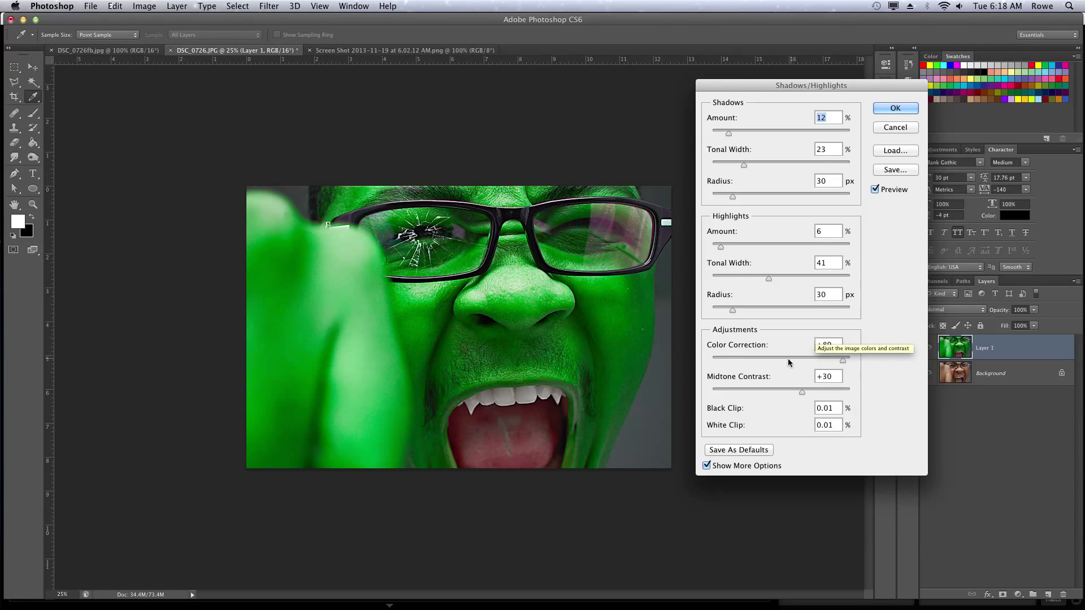
left_click_drag(752, 380, 759, 380)
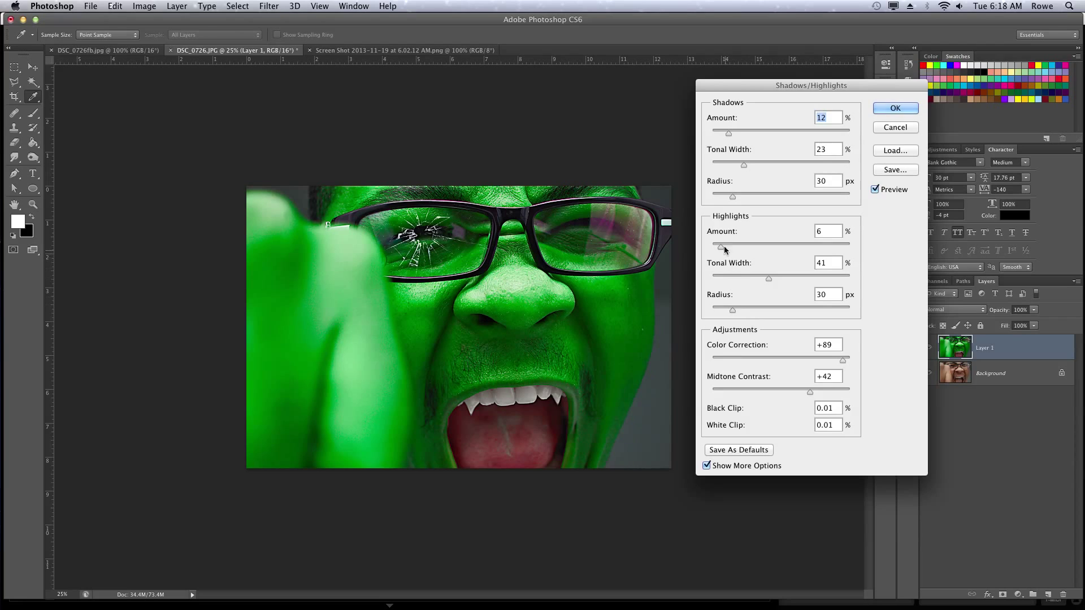
left_click_drag(725, 230, 731, 230)
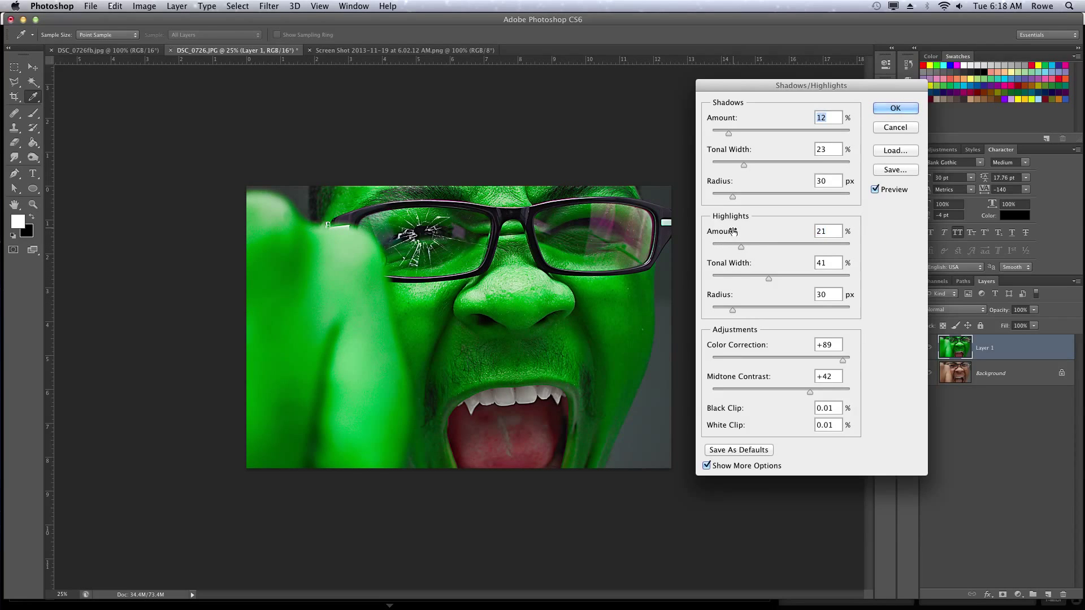
key("Return")
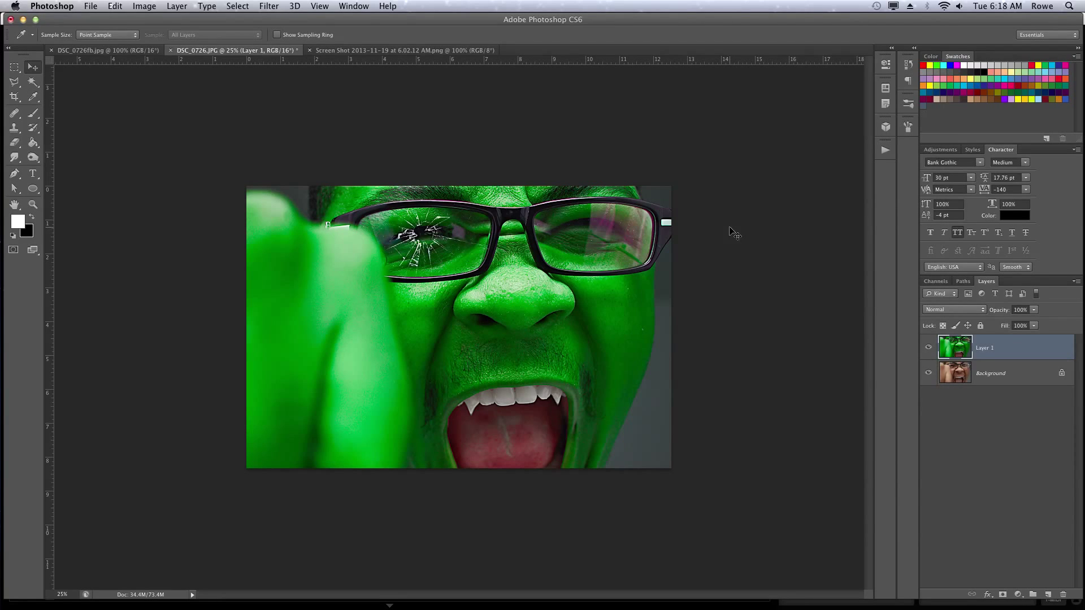
key("v")
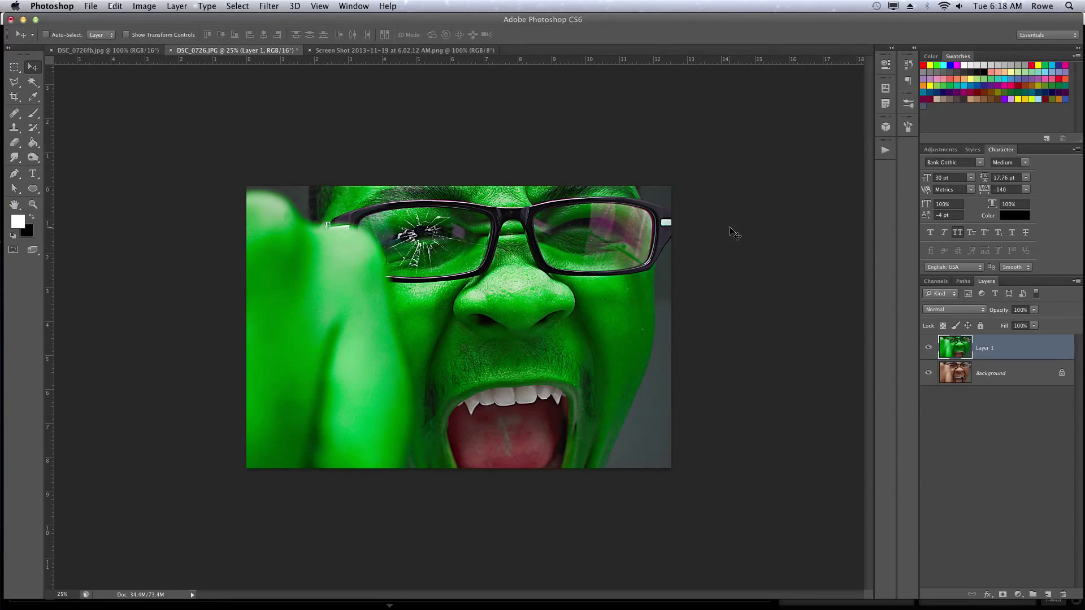
left_click(927, 348)
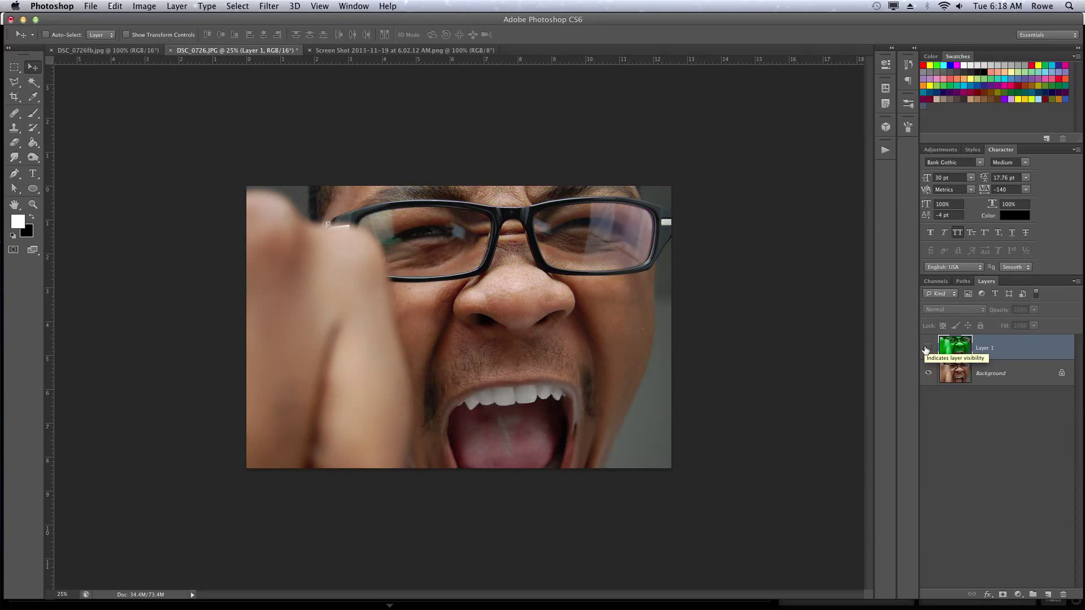
left_click(927, 349)
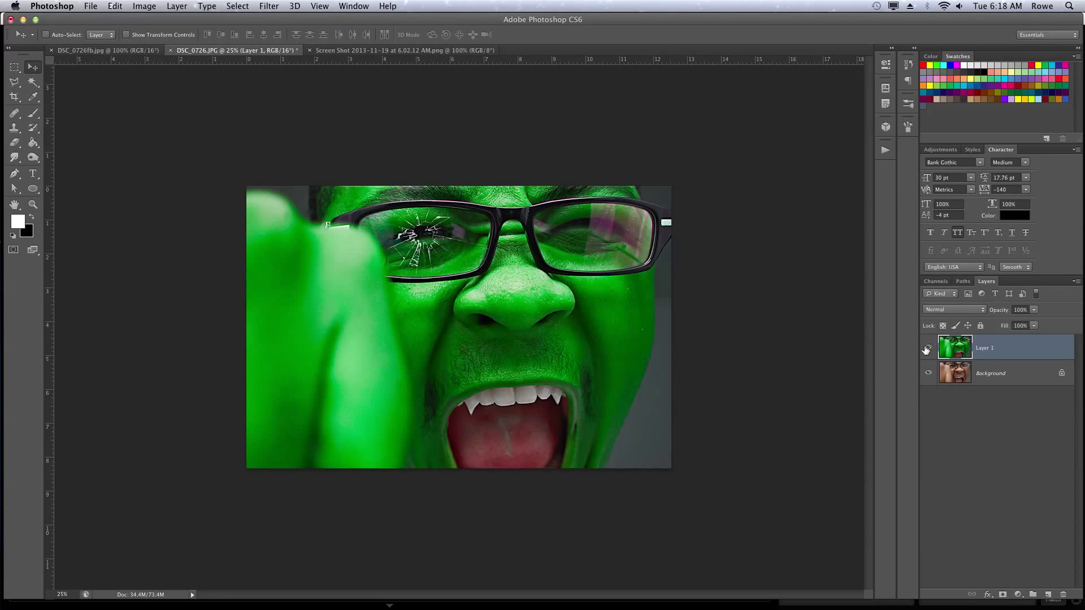
left_click(927, 349)
left_click(927, 349)
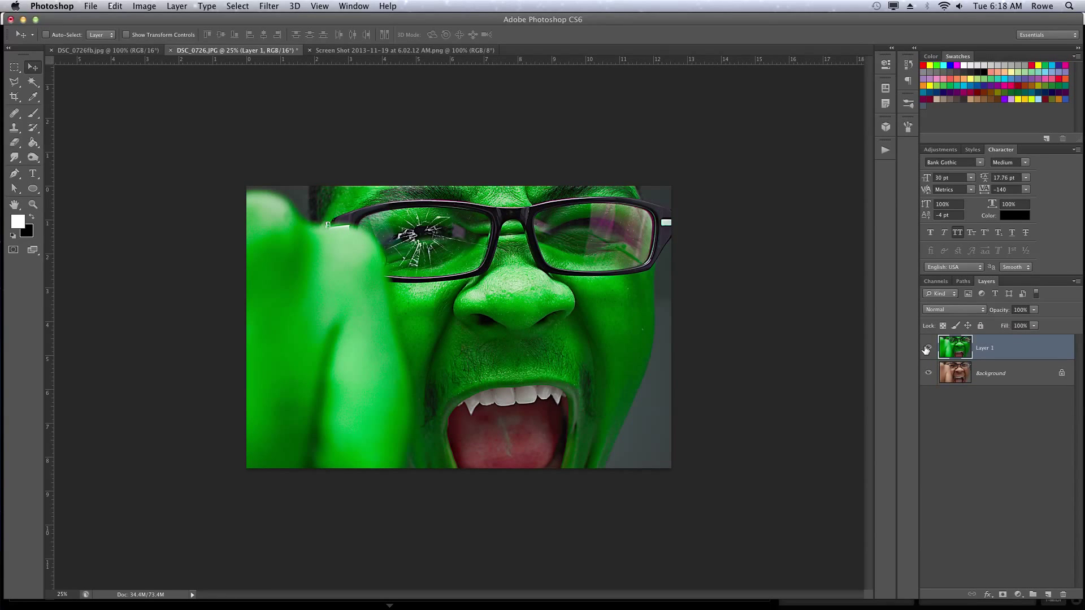